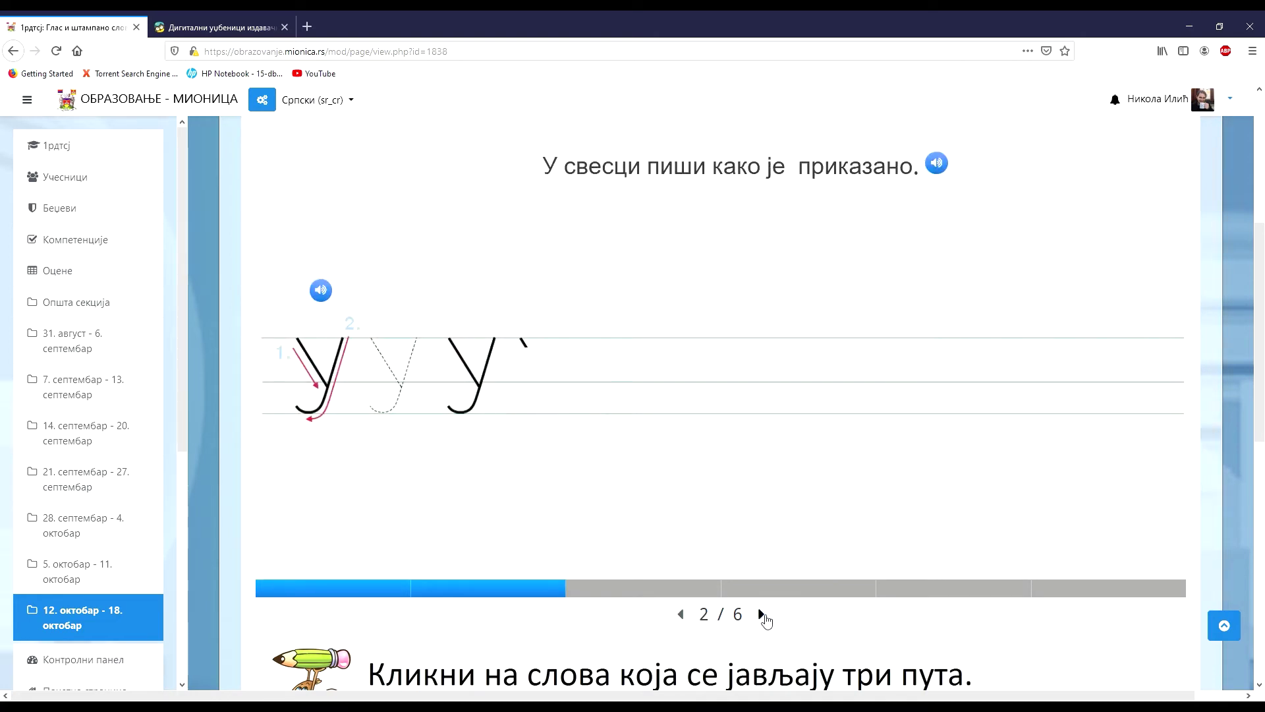
Page through the embedded letter У lesson to slide 4 of 6 and view the exercise below it
{"action": "left_click", "coordinate": [762, 615]}
{"action": "left_click", "coordinate": [762, 615]}
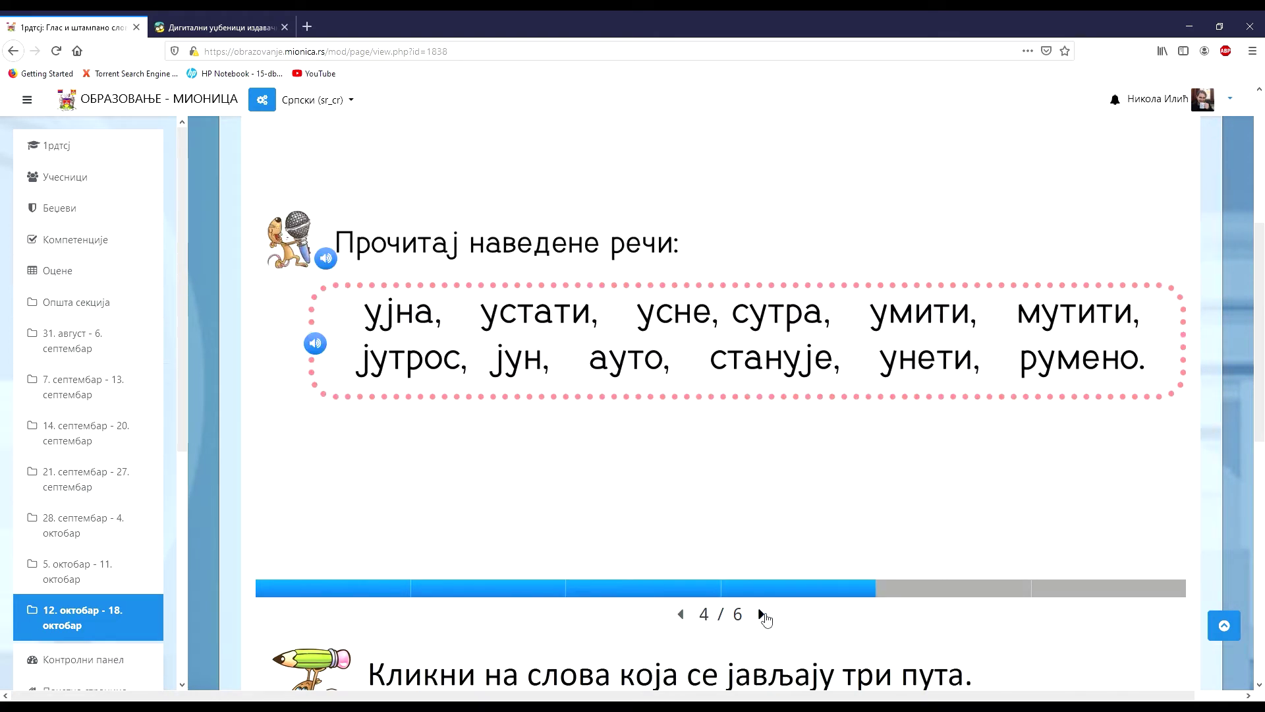
{"action": "scroll", "coordinate": [763, 618], "scroll_direction": "down", "scroll_amount": 4}
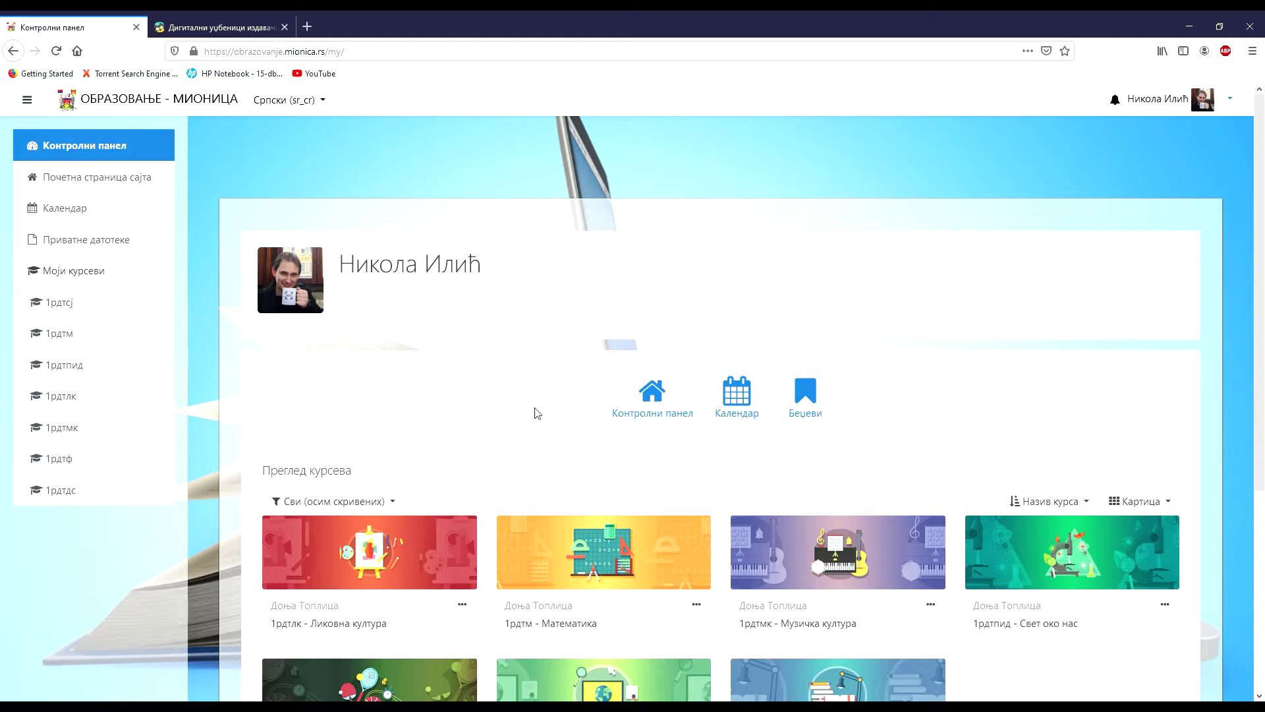
Open the 12. октобар - 18. октобар section of the 1рдтсј - Српски језик course and turn editing on
{"action": "scroll", "coordinate": [566, 430], "scroll_direction": "down", "scroll_amount": 5}
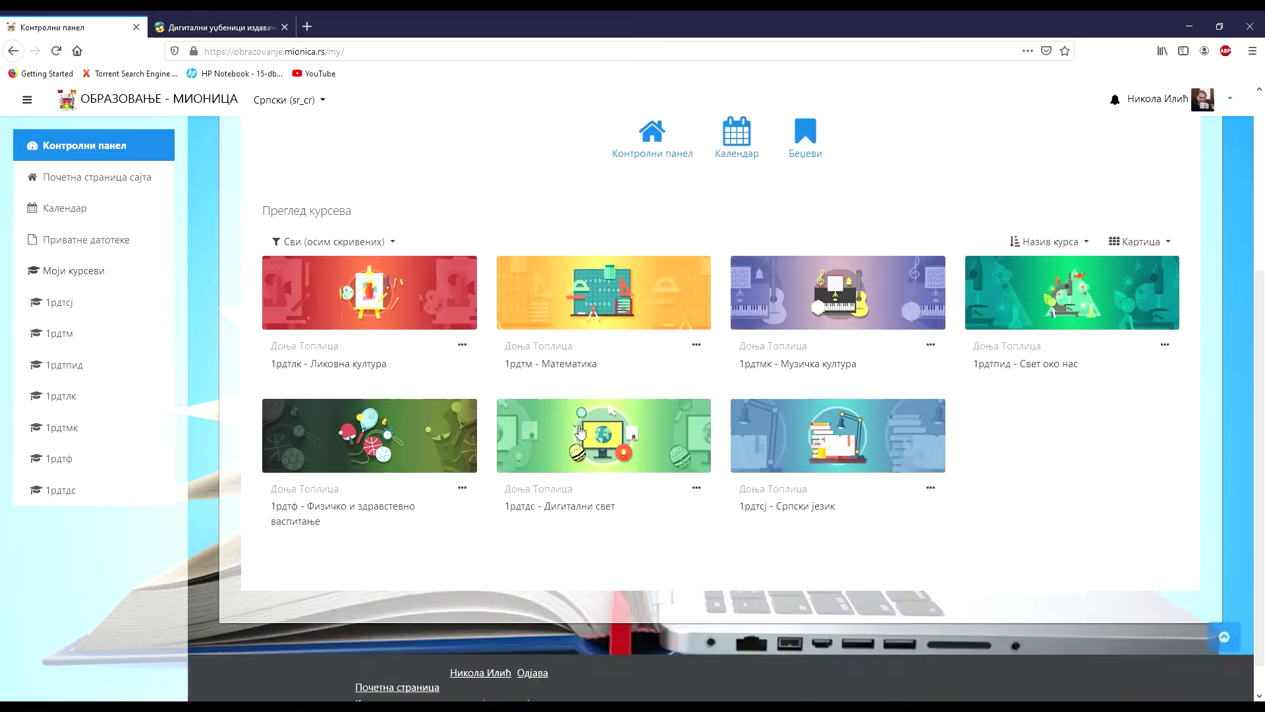
{"action": "left_click", "coordinate": [794, 474]}
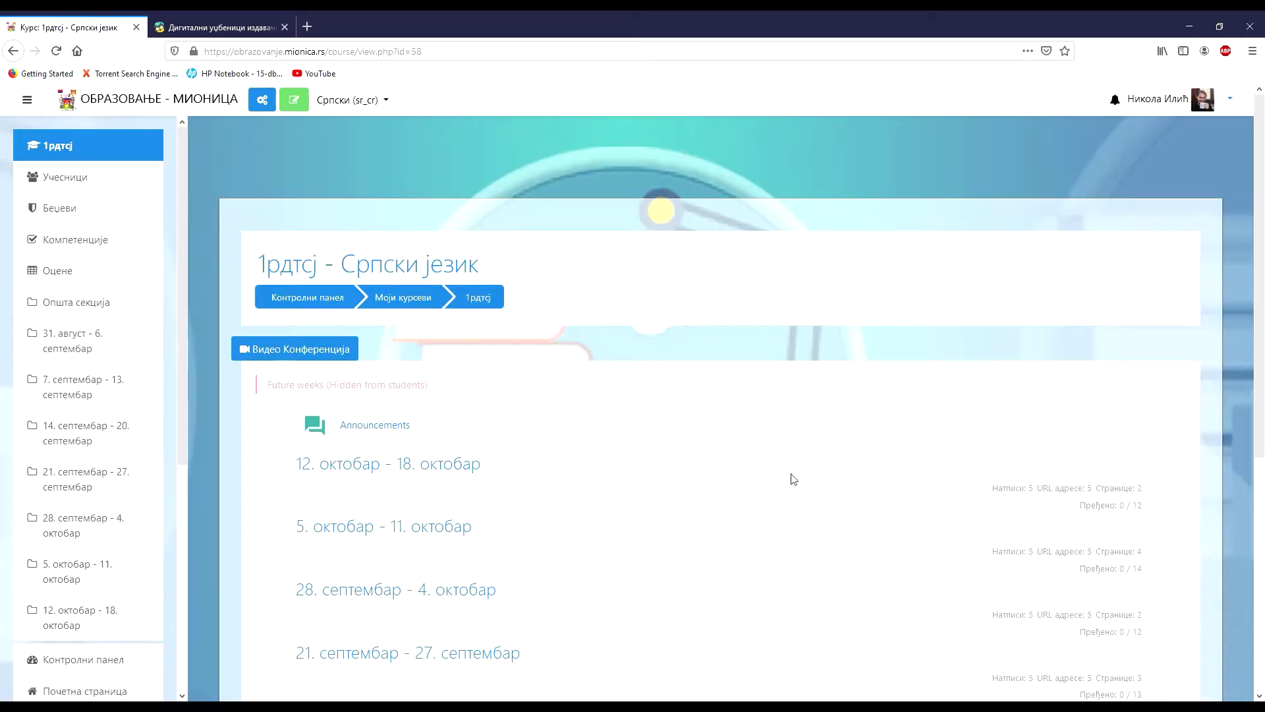
{"action": "left_click", "coordinate": [440, 464]}
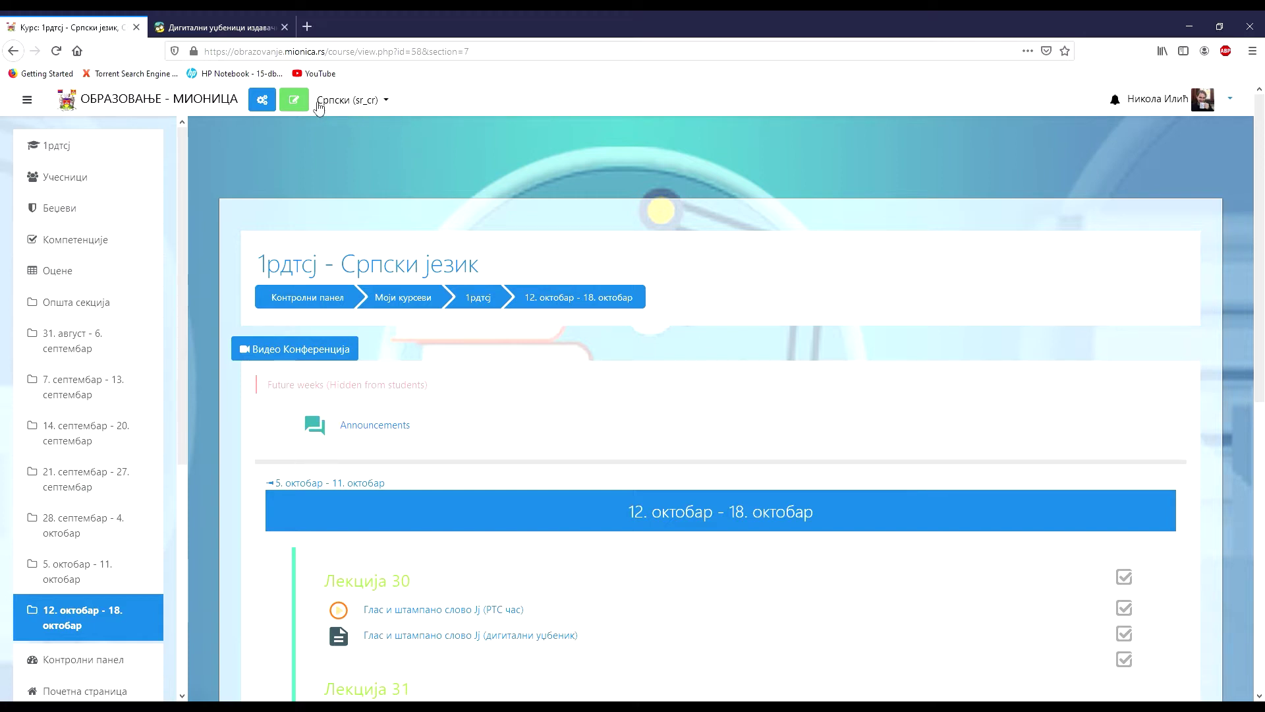
{"action": "left_click", "coordinate": [297, 100]}
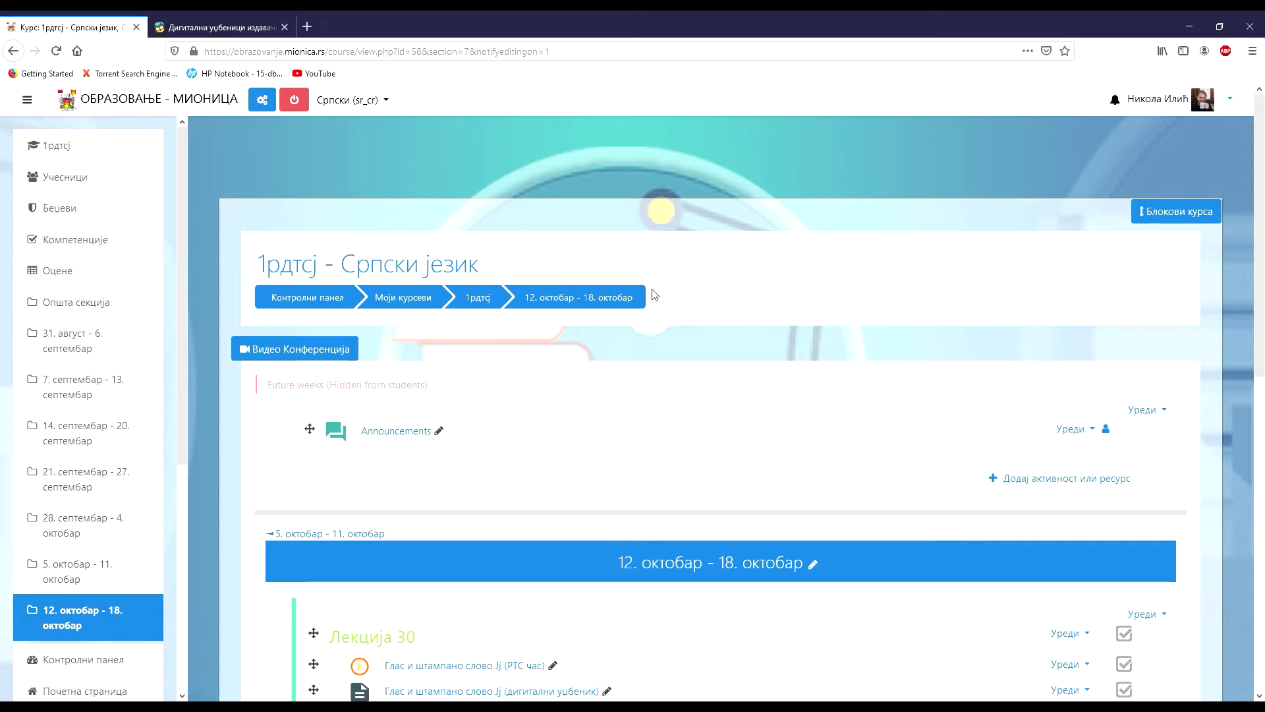
Start adding a Страница resource to the 12. октобар - 18. октобар section
{"action": "scroll", "coordinate": [785, 376], "scroll_direction": "down", "scroll_amount": 10}
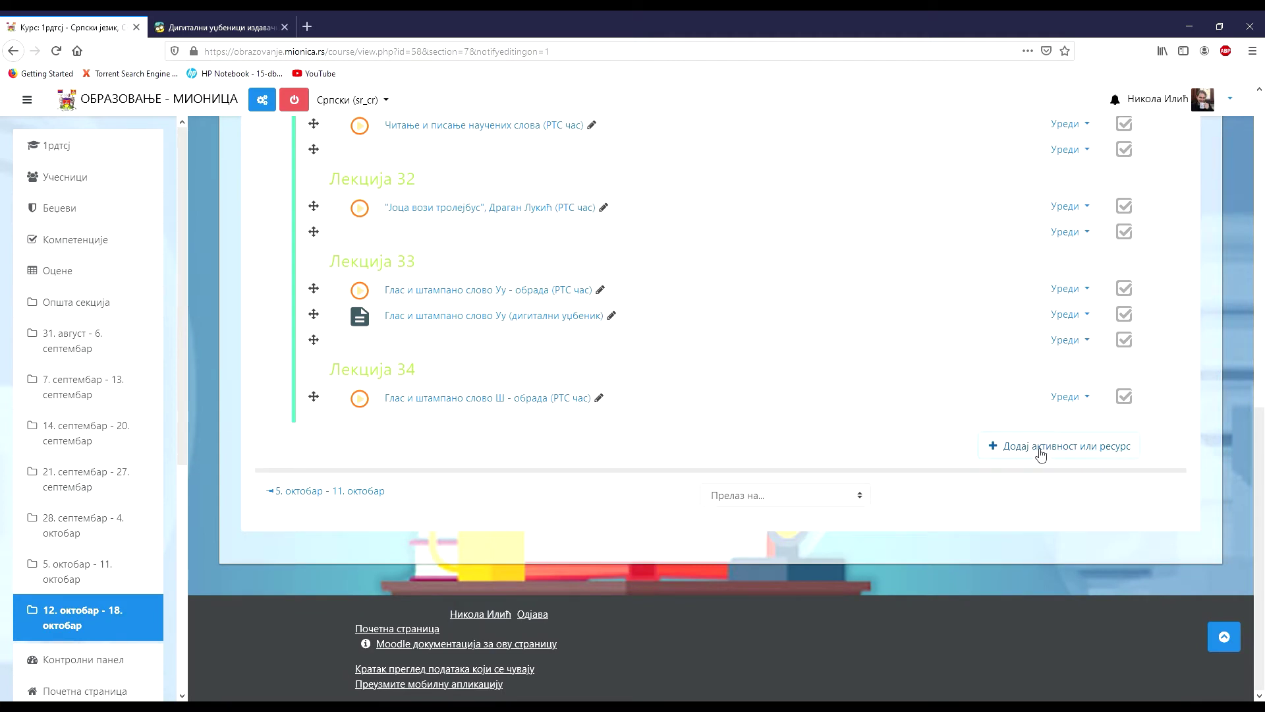
{"action": "left_click", "coordinate": [1036, 452]}
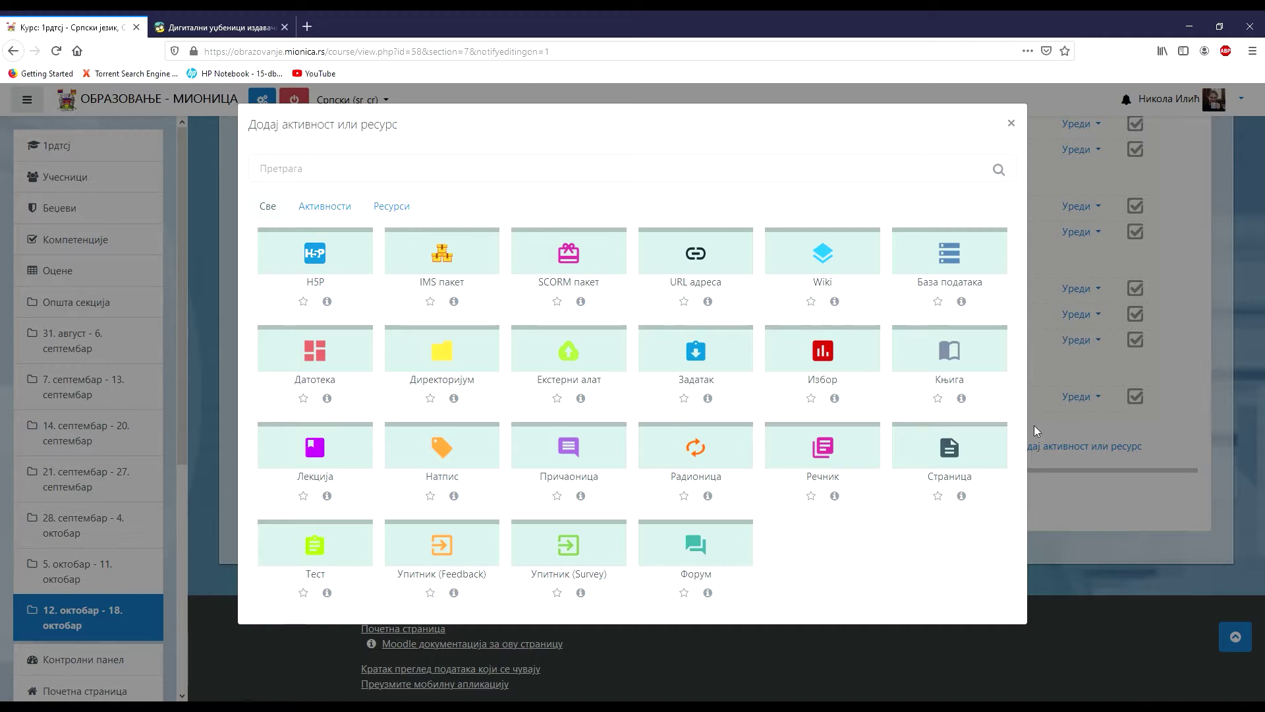
{"action": "left_click", "coordinate": [953, 464]}
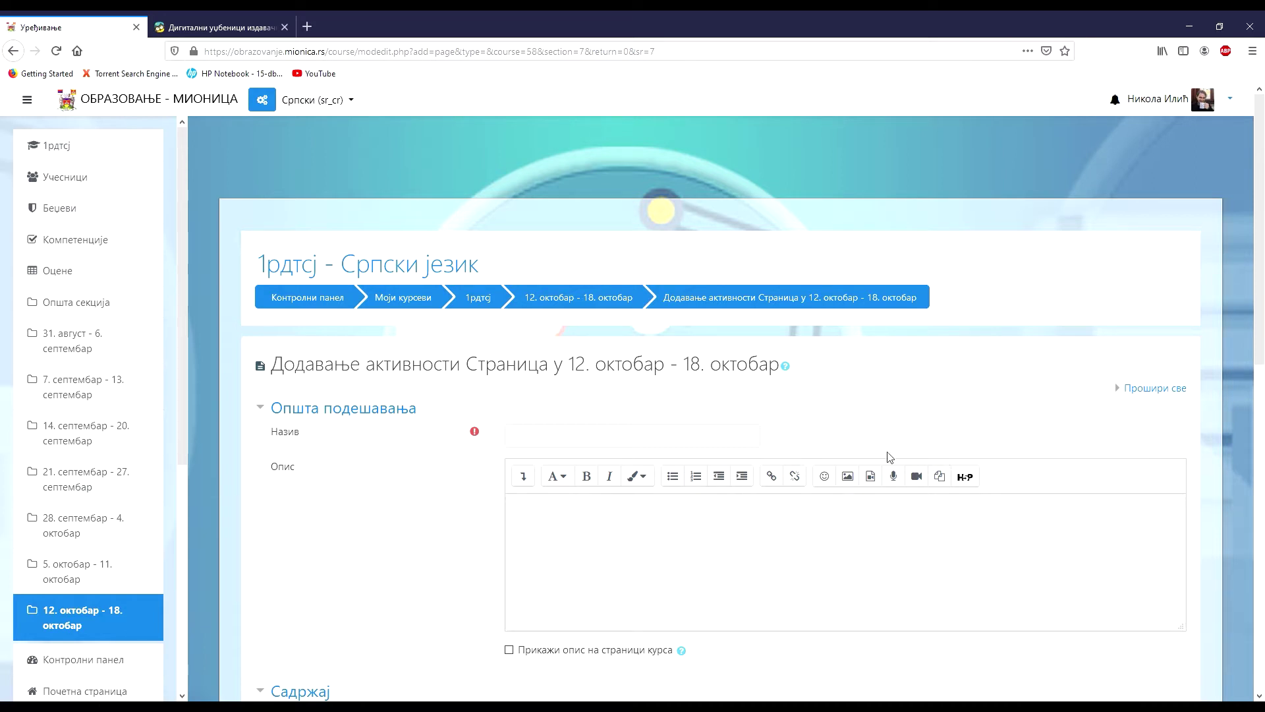
Switch to the Eduka digital textbooks site and log in with the account username and password
{"action": "left_click", "coordinate": [257, 27]}
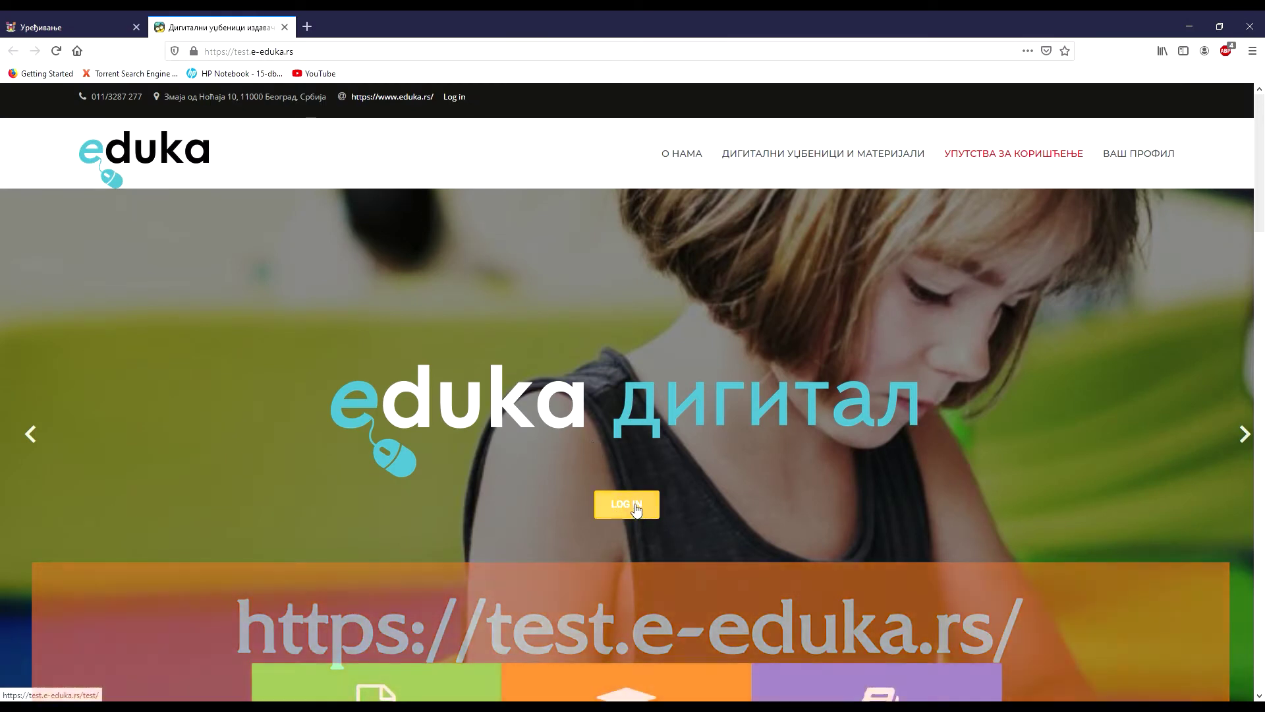
{"action": "left_click", "coordinate": [634, 505]}
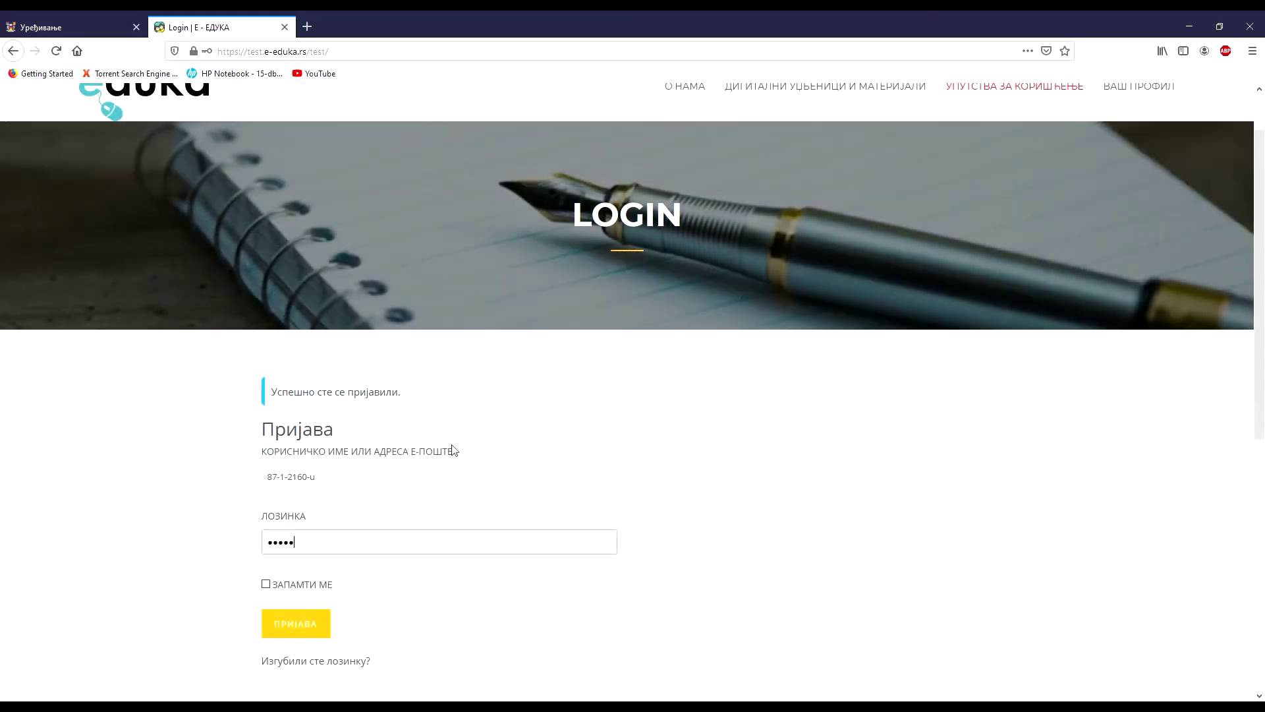
{"action": "left_click", "coordinate": [309, 631]}
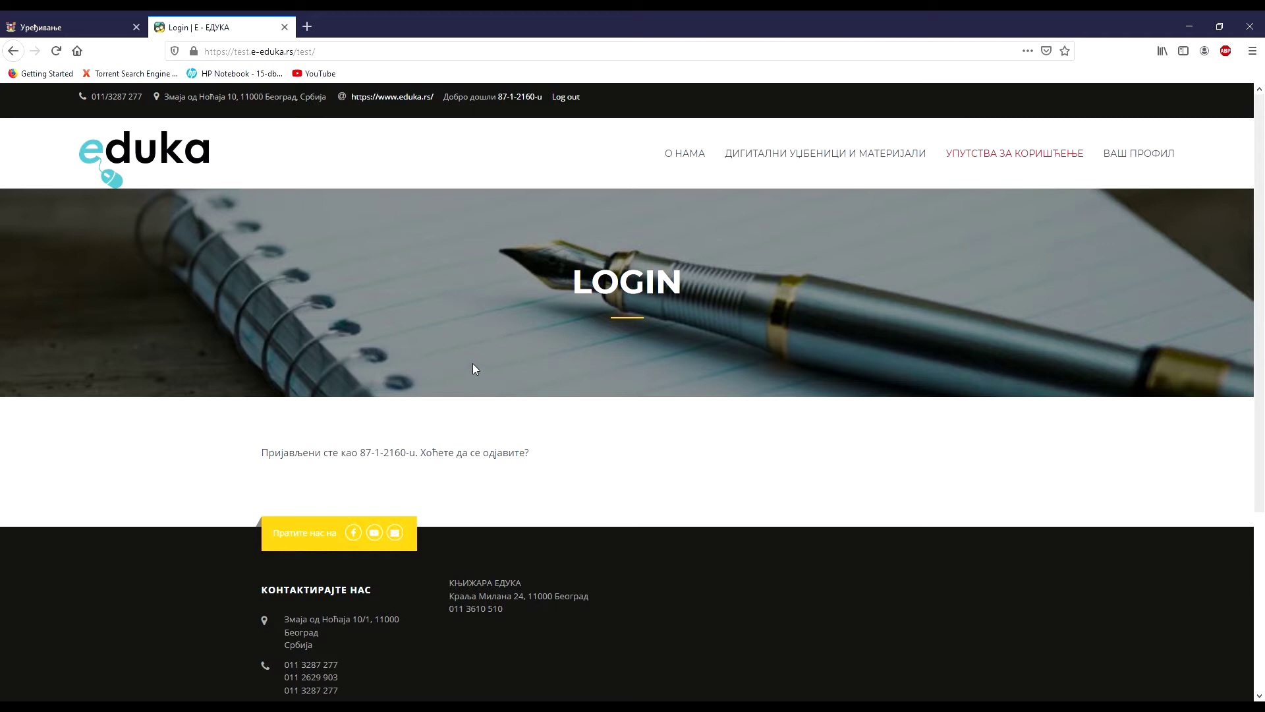
Browse the digital textbooks for 1. разред and open the НОВИ БУКВАР textbook
{"action": "mouse_move", "coordinate": [812, 165]}
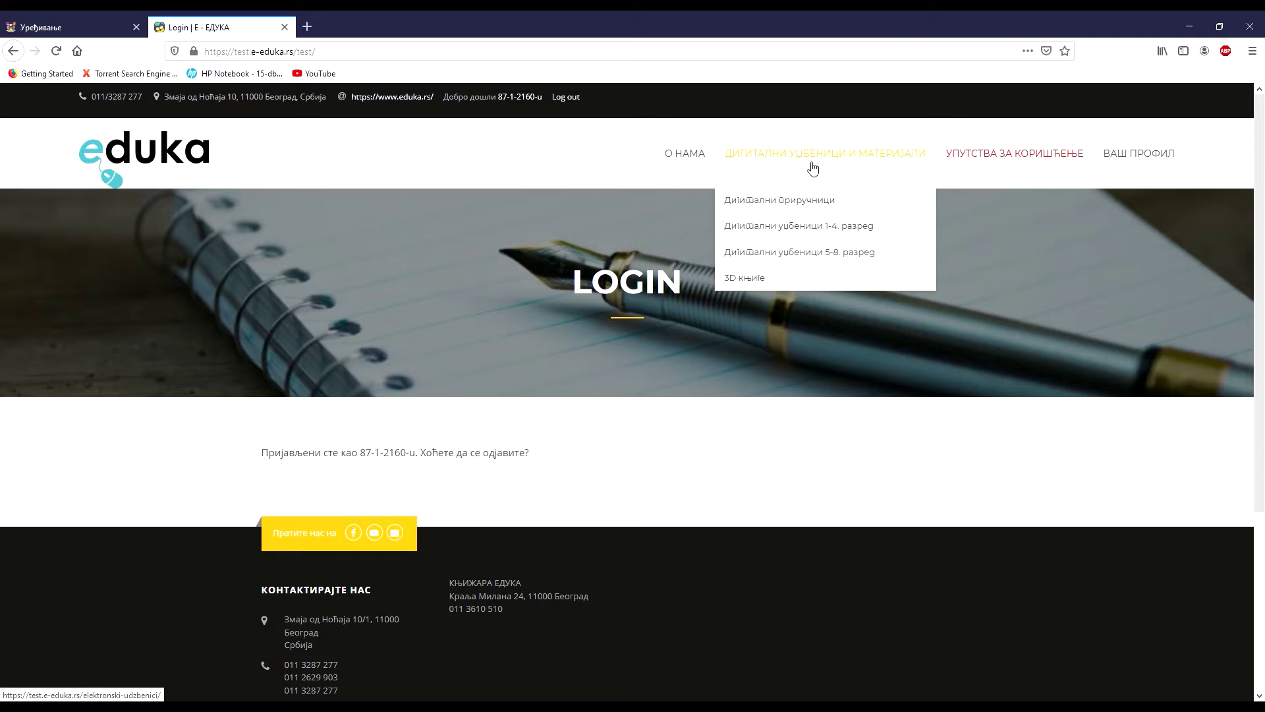
{"action": "mouse_move", "coordinate": [825, 228]}
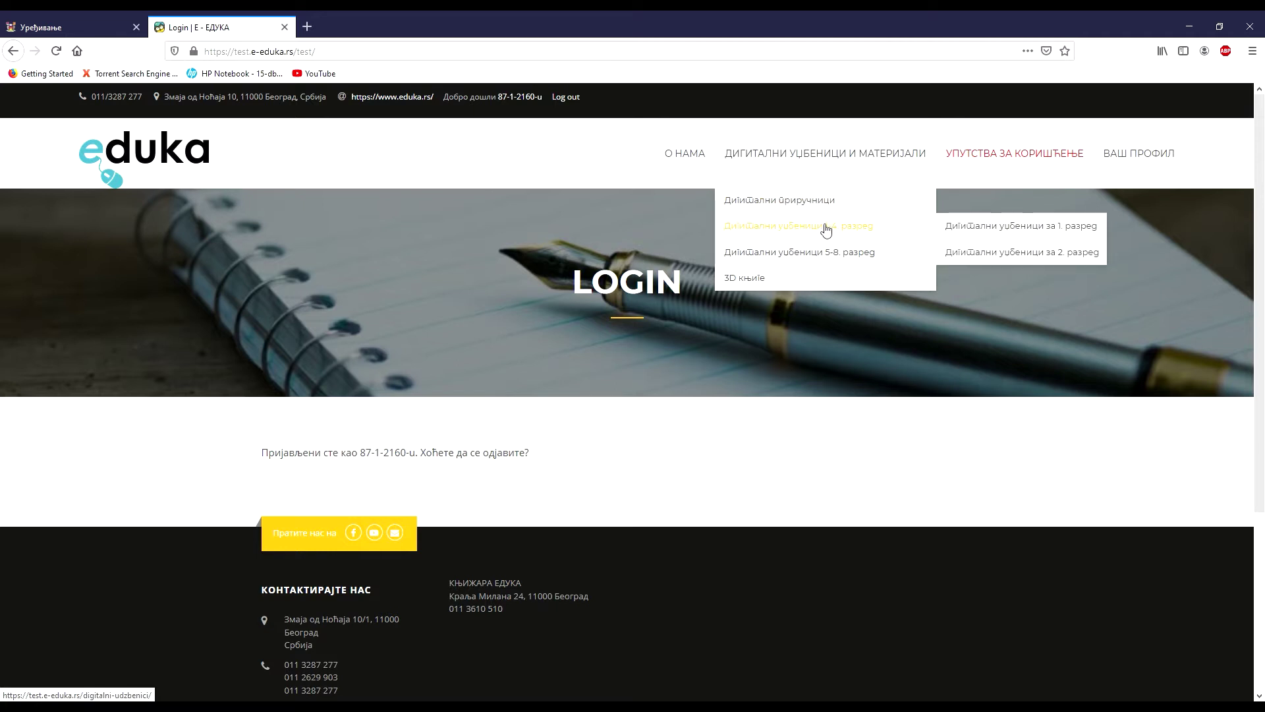
{"action": "left_click", "coordinate": [993, 235]}
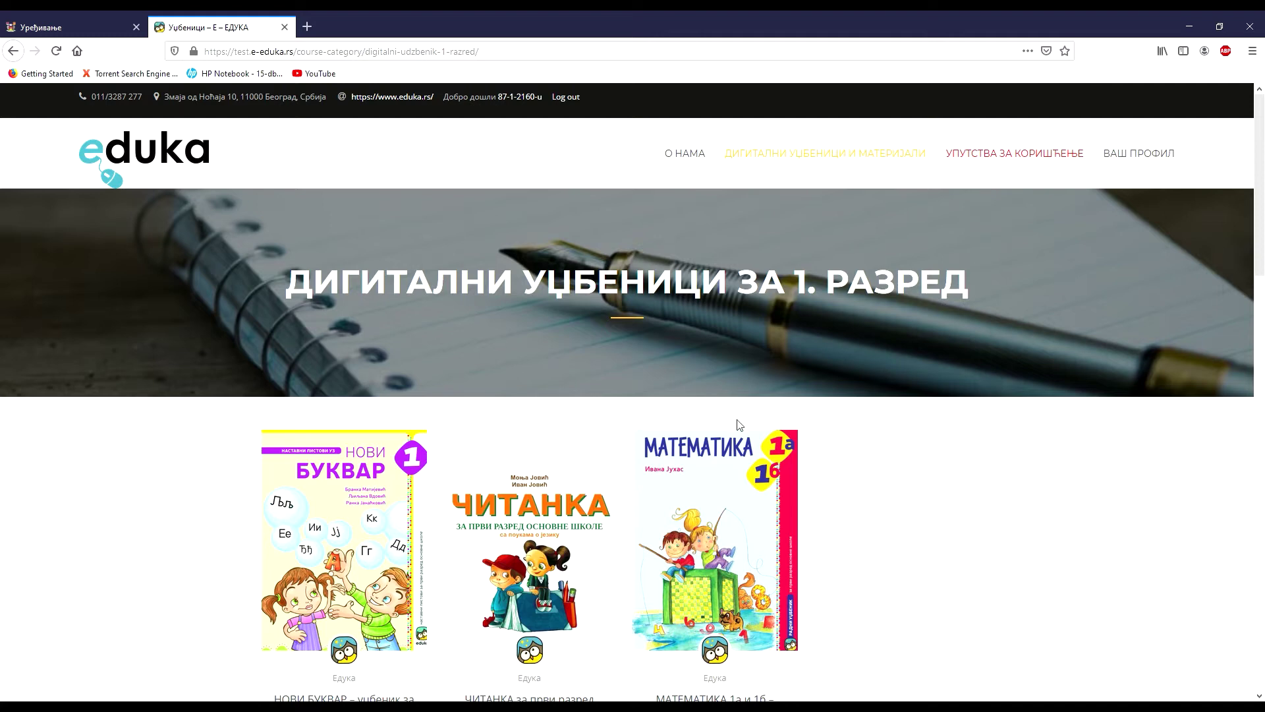
{"action": "scroll", "coordinate": [396, 484], "scroll_direction": "down", "scroll_amount": 6}
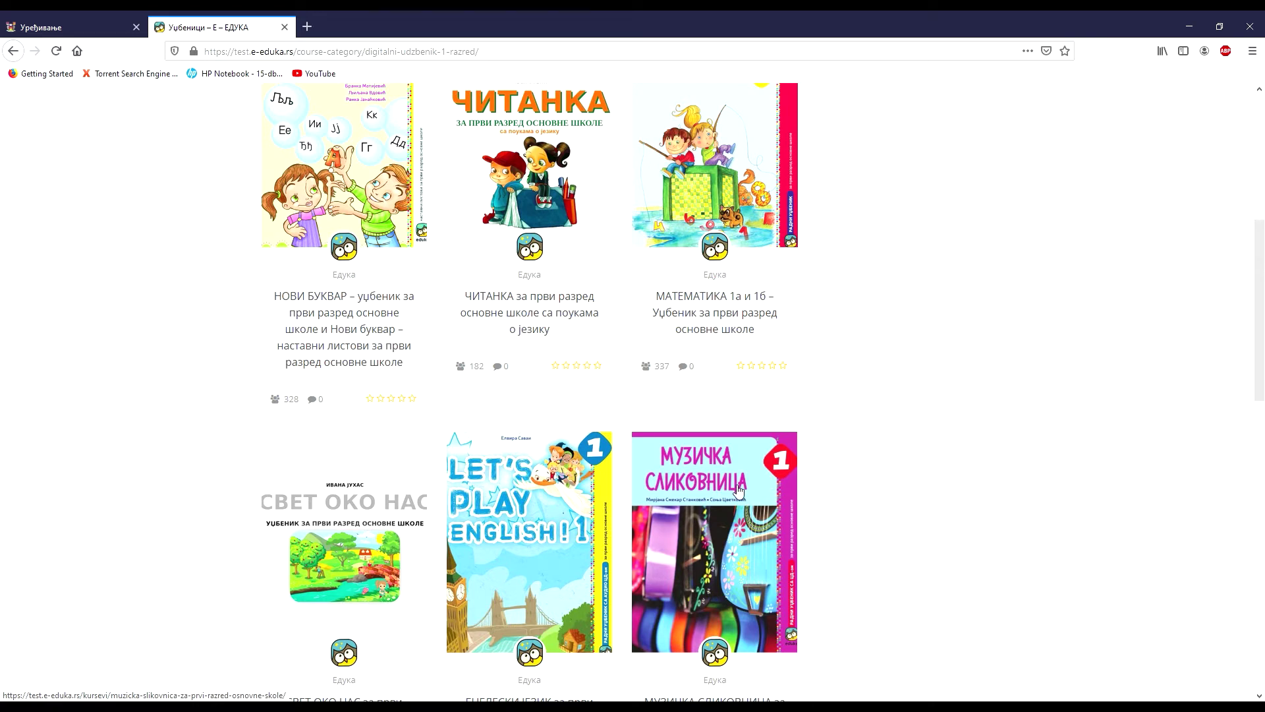
{"action": "scroll", "coordinate": [711, 481], "scroll_direction": "up", "scroll_amount": 3}
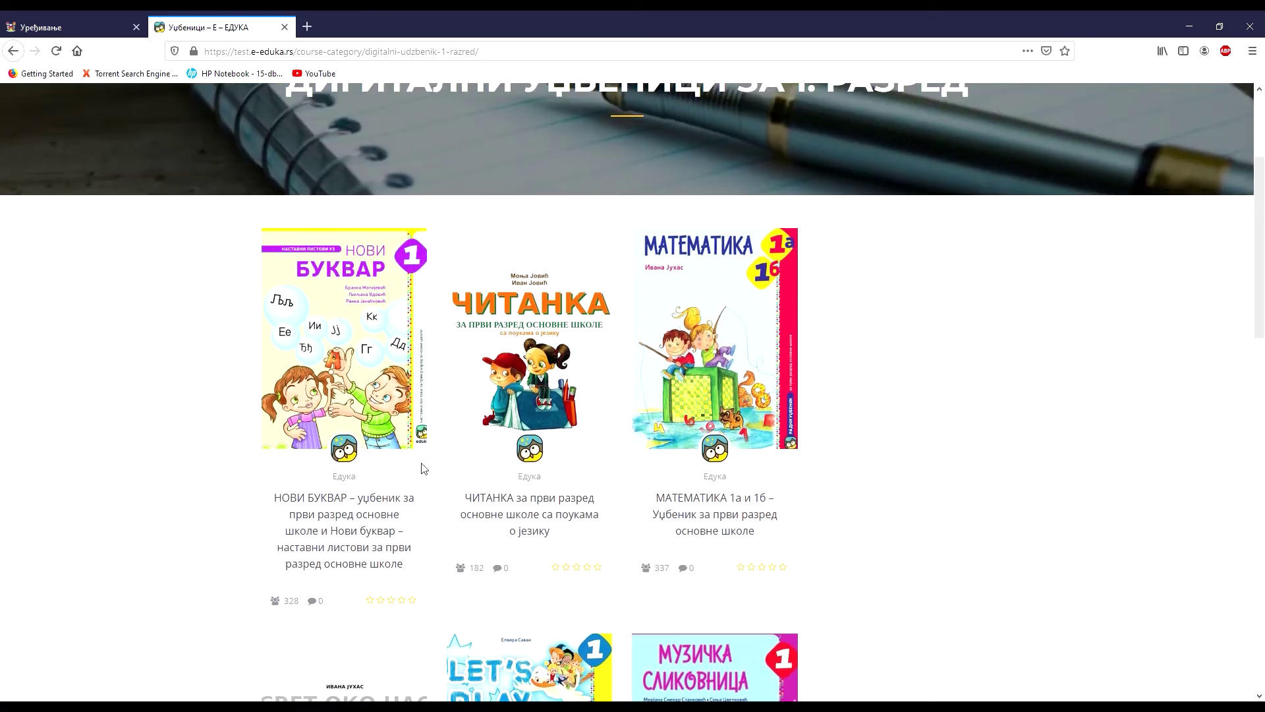
{"action": "left_click", "coordinate": [349, 355]}
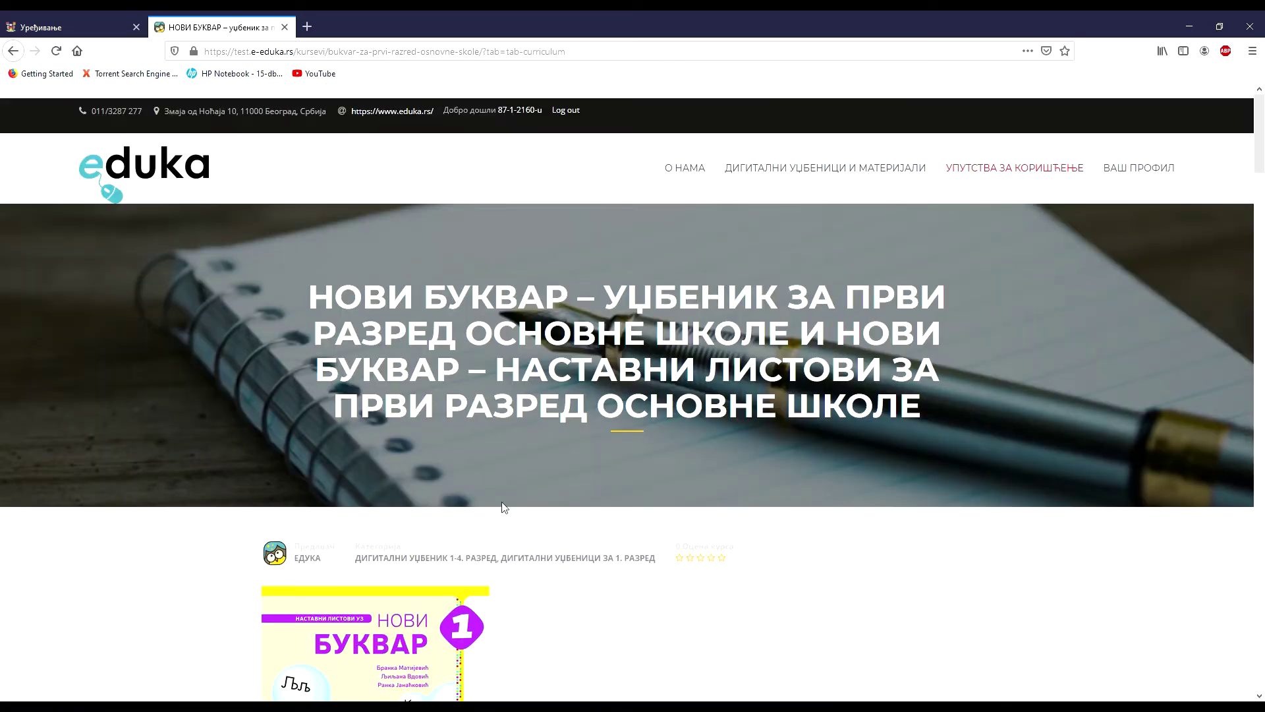
Open the Шш lesson from the Учимо штампана слова part of the textbook's contents
{"action": "scroll", "coordinate": [504, 507], "scroll_direction": "down", "scroll_amount": 8}
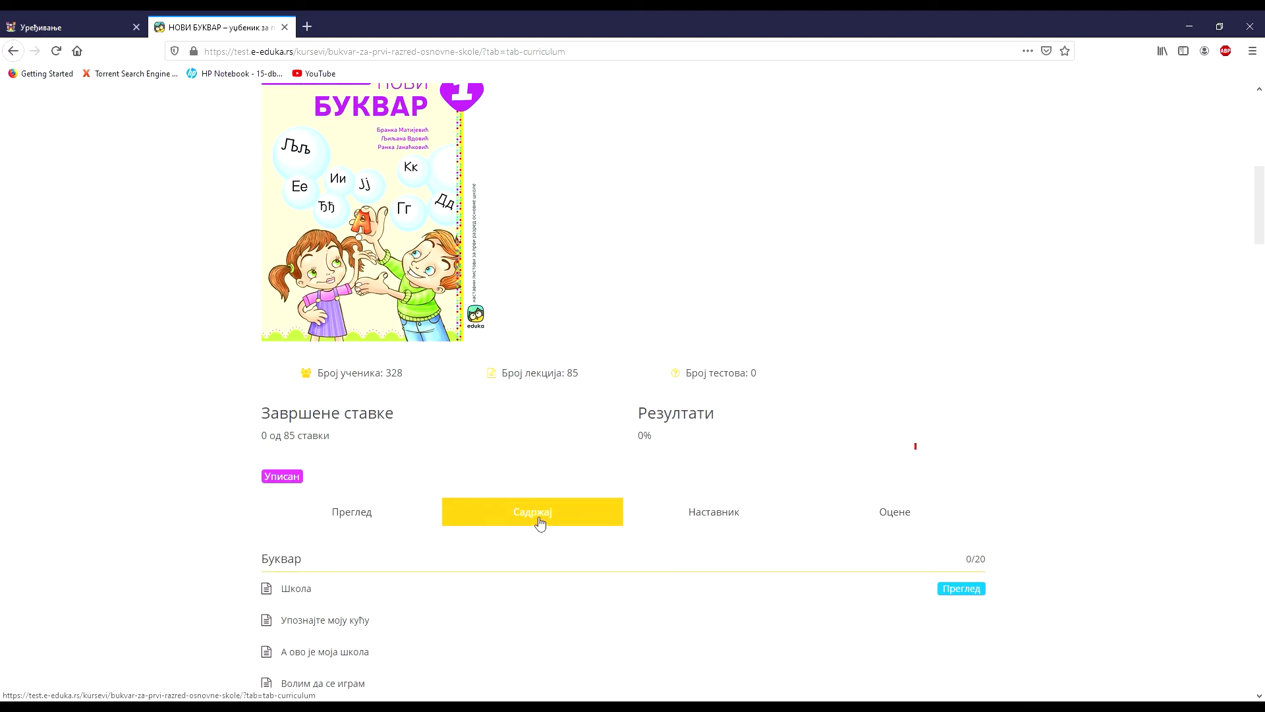
{"action": "scroll", "coordinate": [338, 559], "scroll_direction": "down", "scroll_amount": 3}
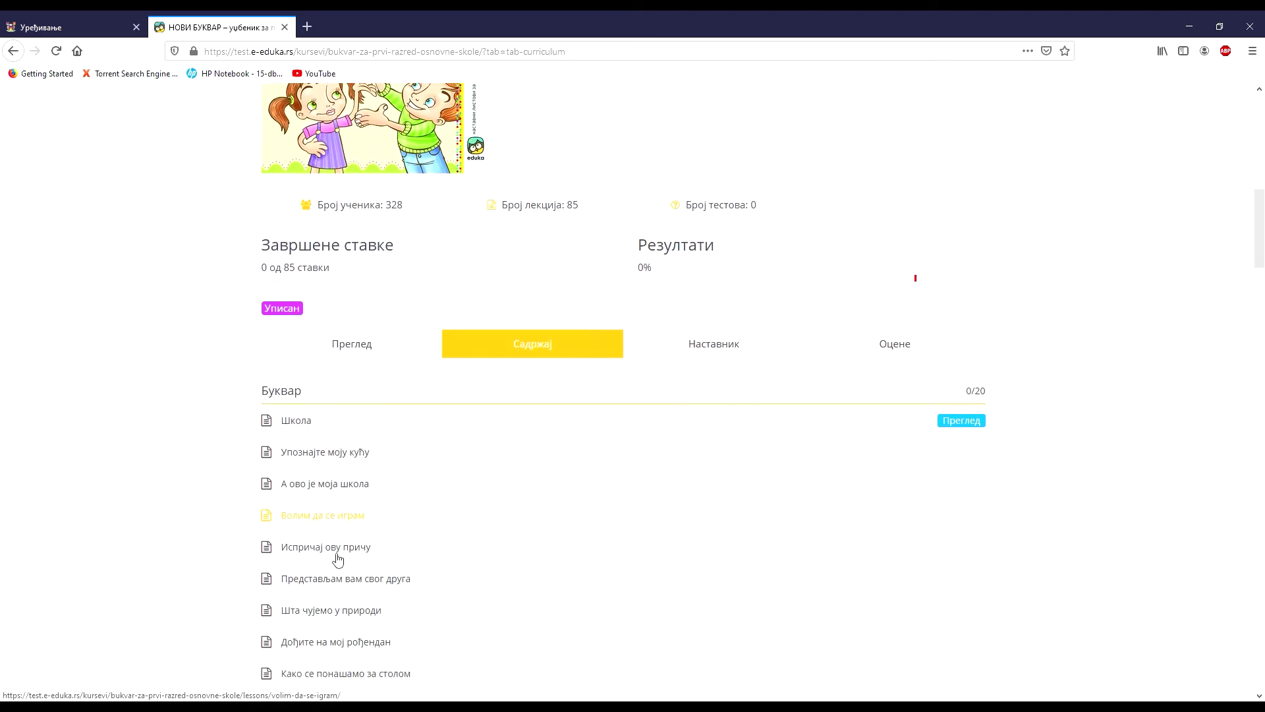
{"action": "scroll", "coordinate": [337, 559], "scroll_direction": "down", "scroll_amount": 6}
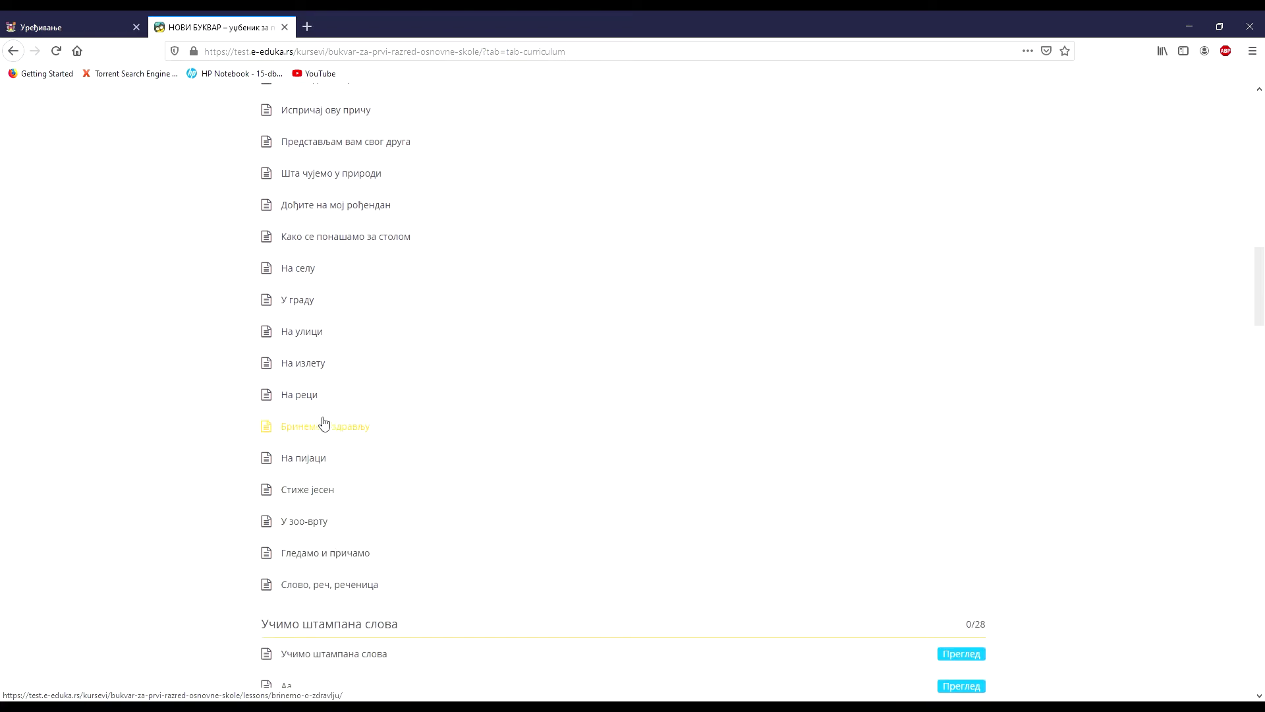
{"action": "scroll", "coordinate": [324, 423], "scroll_direction": "down", "scroll_amount": 9}
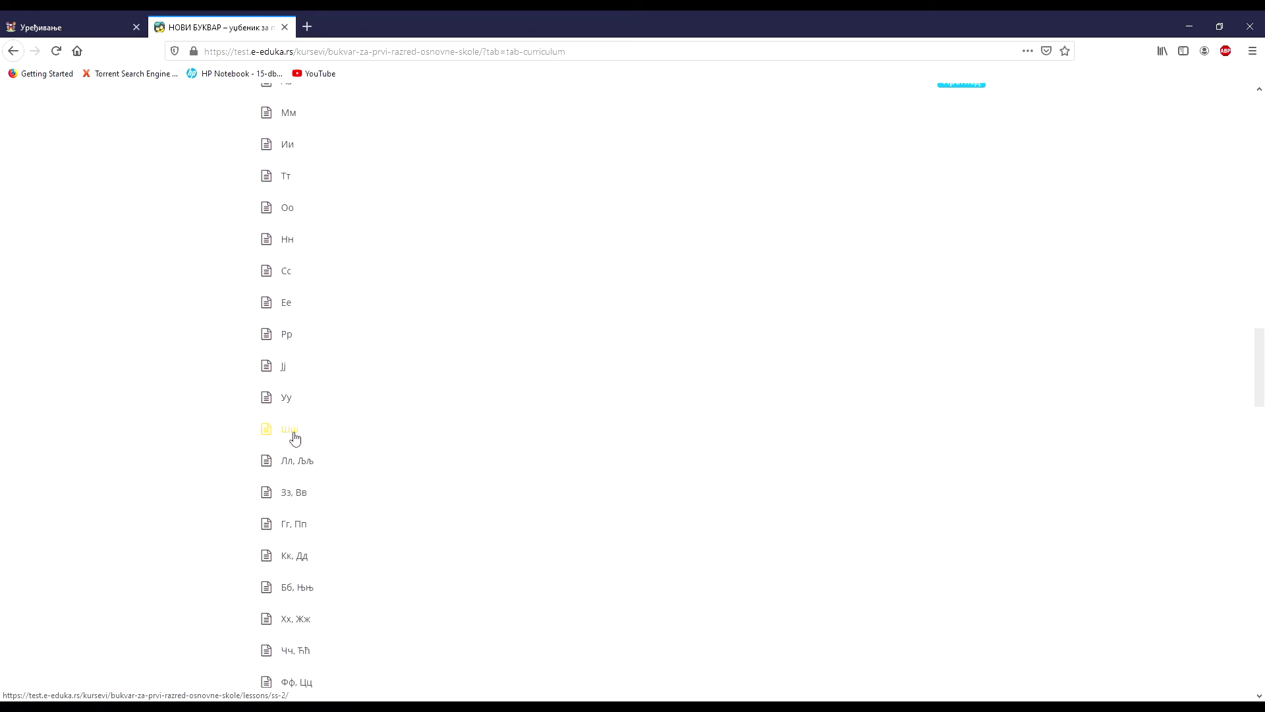
{"action": "left_click", "coordinate": [293, 434]}
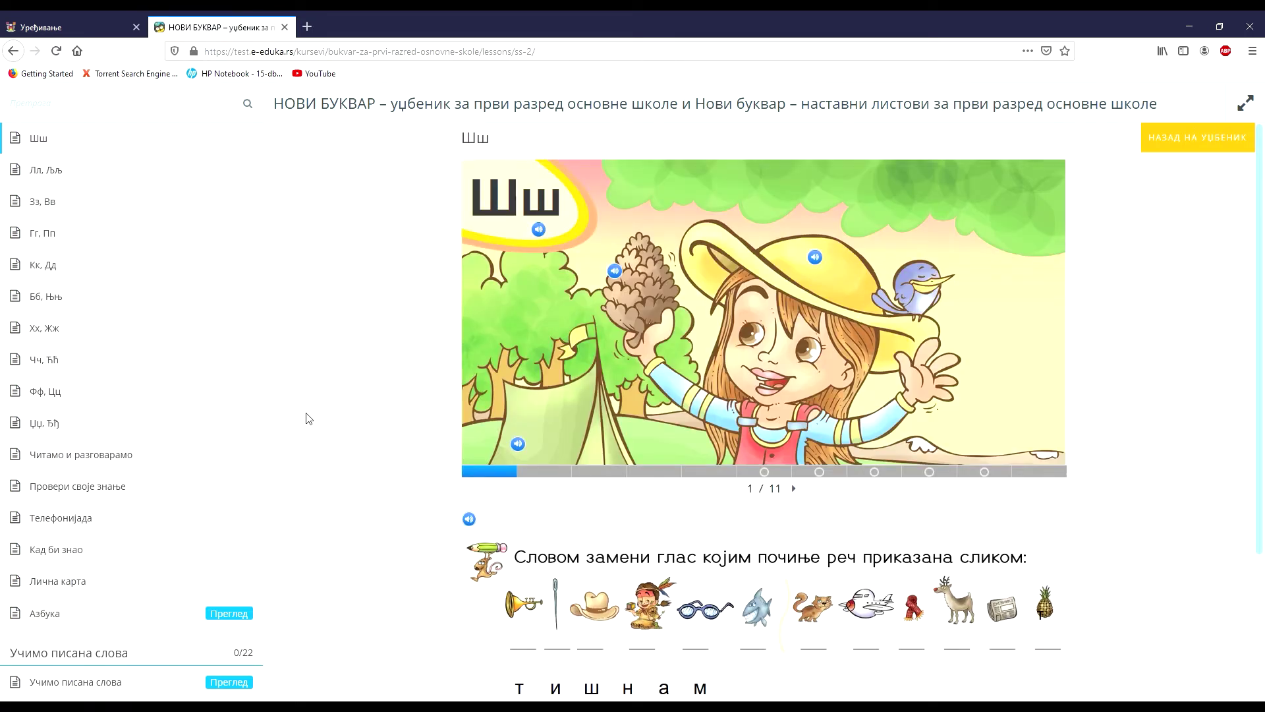
Bring up the Шш lesson's embed code, set its width to 600 px, and select the whole code for copying
{"action": "scroll", "coordinate": [540, 456], "scroll_direction": "down", "scroll_amount": 3}
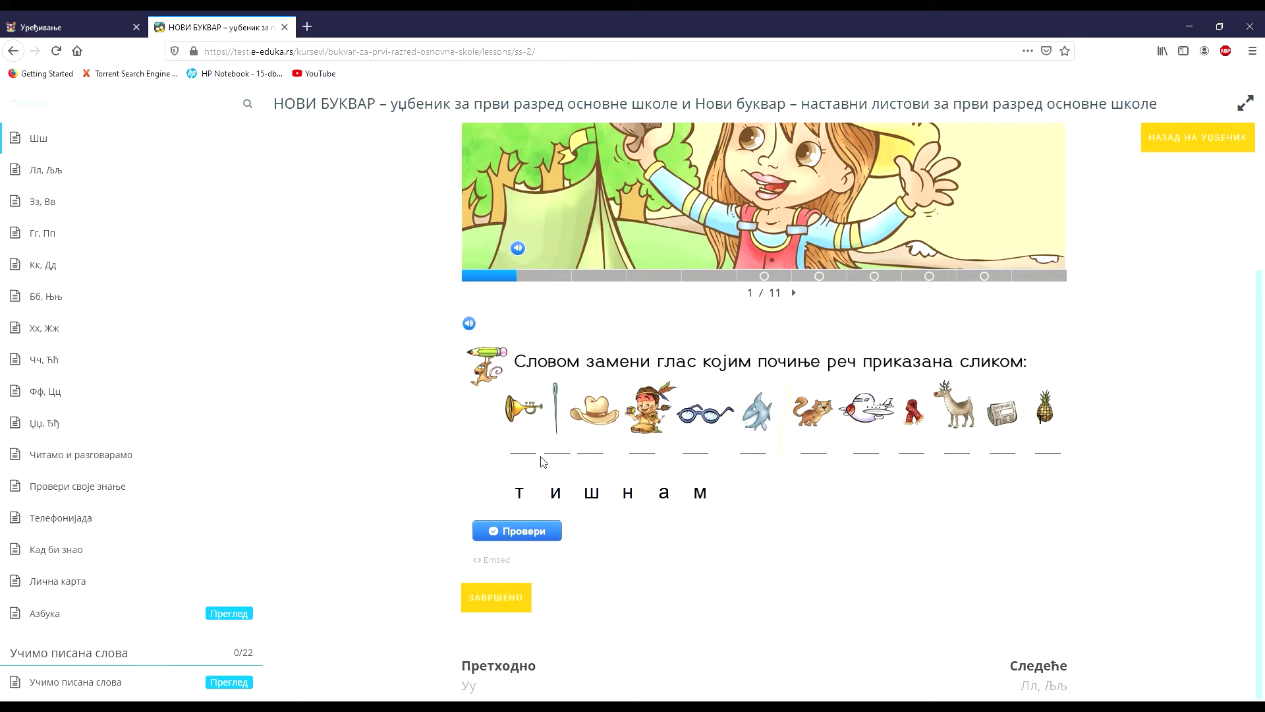
{"action": "left_click", "coordinate": [497, 561]}
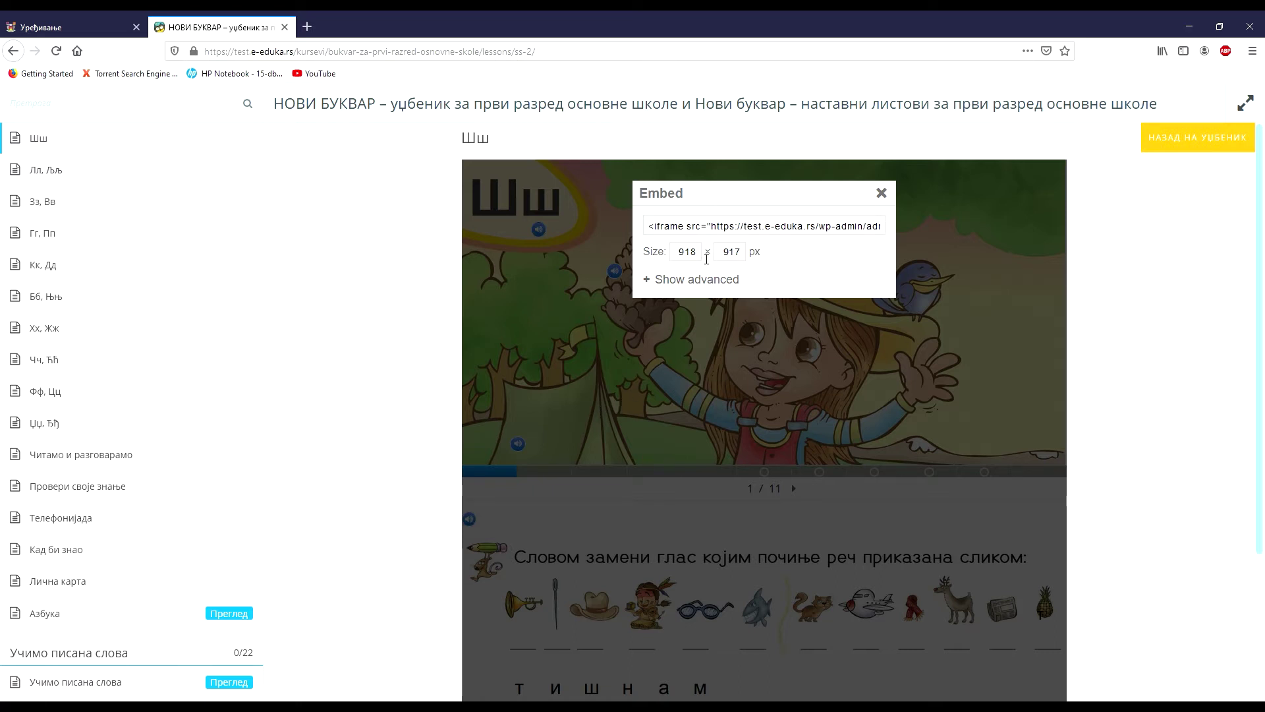
{"action": "left_click_drag", "start_coordinate": [697, 252], "coordinate": [668, 258]}
{"action": "type", "text": "600"}
{"action": "left_click", "coordinate": [736, 233]}
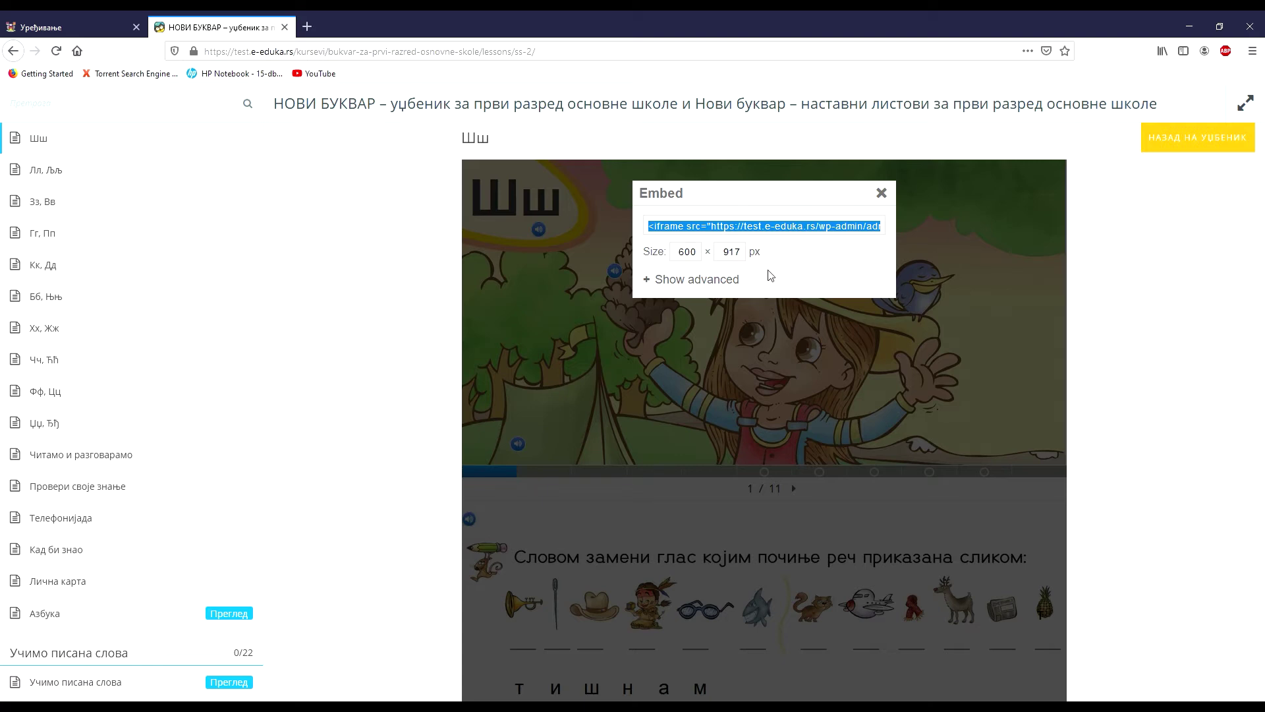
Return to the Moodle page form and paste the copied iframe embed code on a new line in the page content's HTML source
{"action": "left_click", "coordinate": [87, 38]}
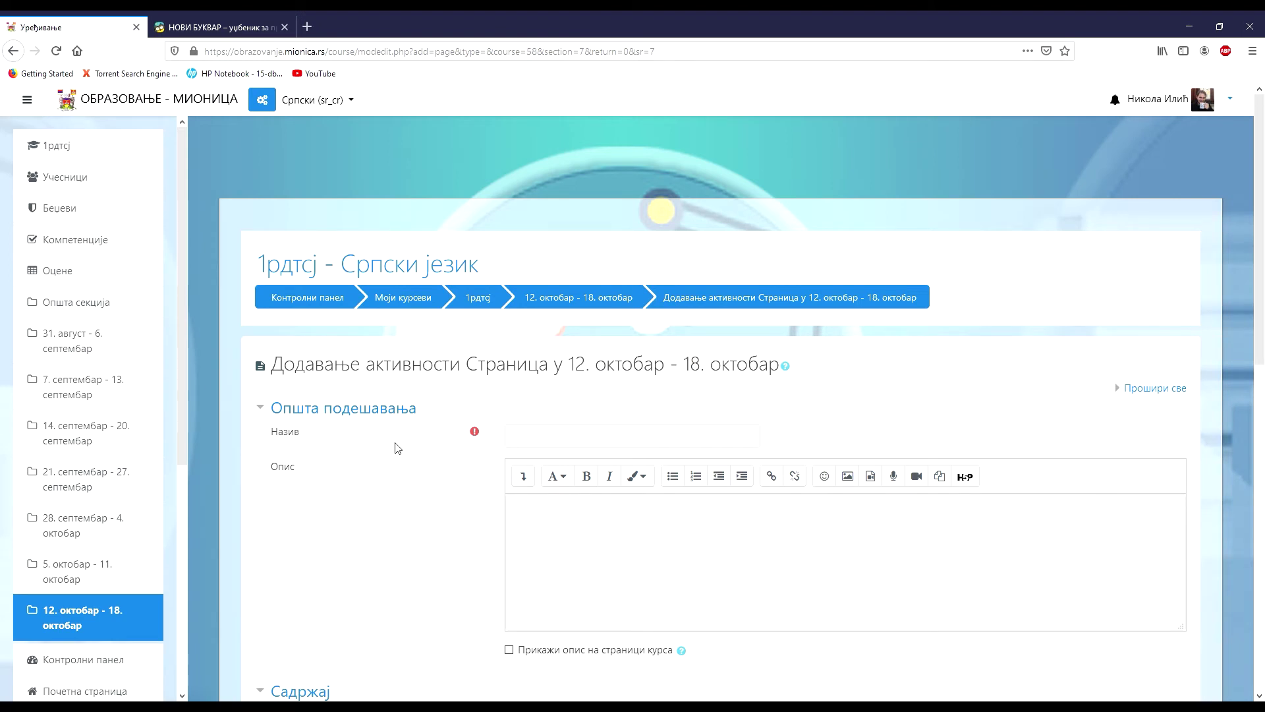
{"action": "scroll", "coordinate": [397, 449], "scroll_direction": "down", "scroll_amount": 4}
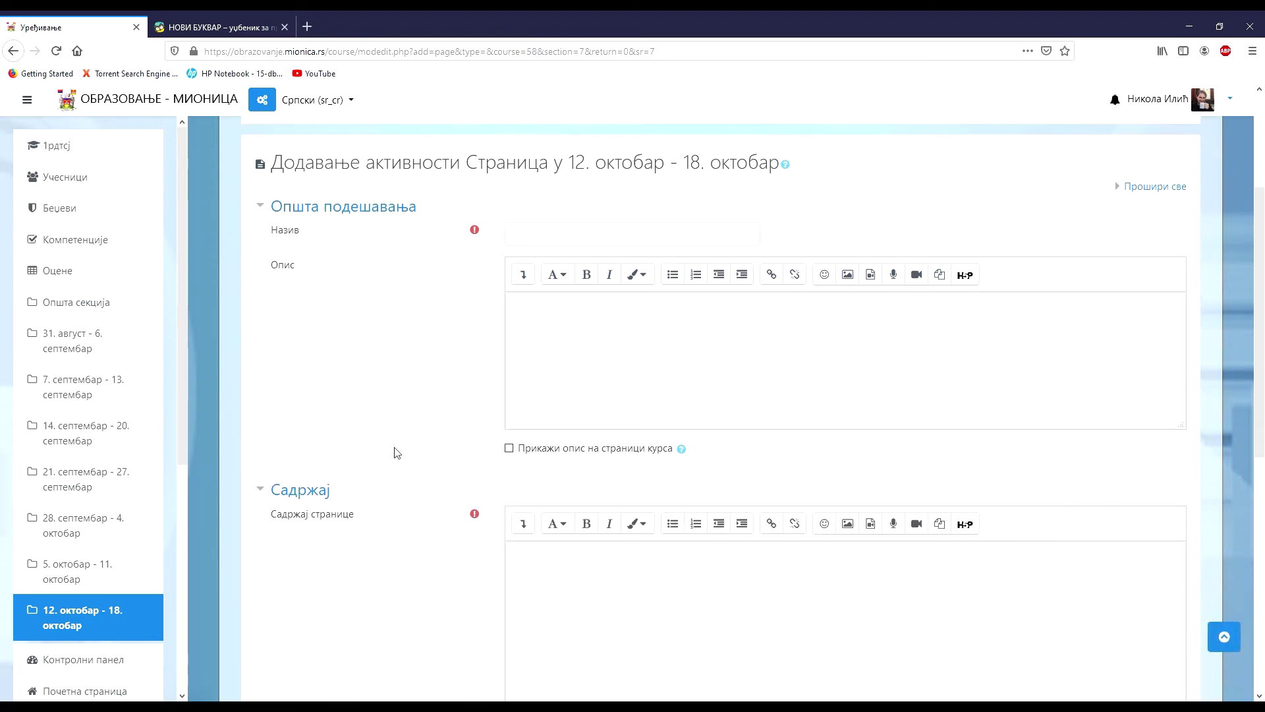
{"action": "scroll", "coordinate": [397, 452], "scroll_direction": "down", "scroll_amount": 2}
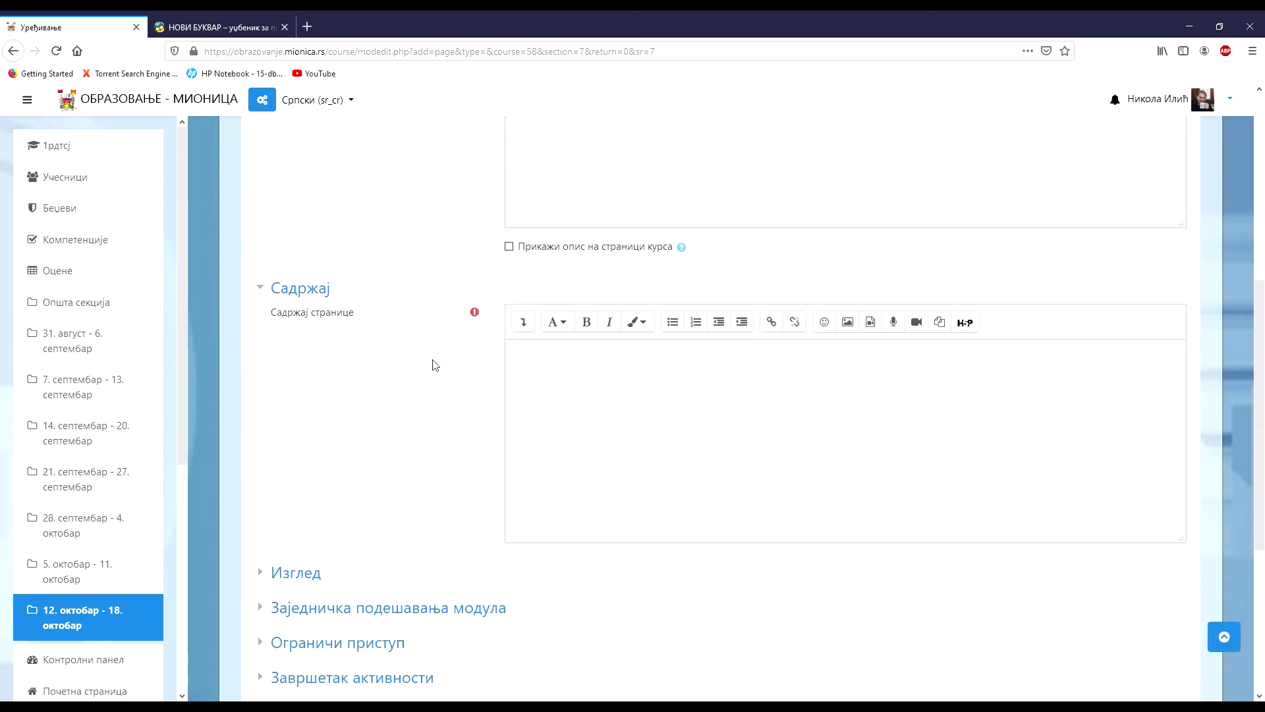
{"action": "left_click", "coordinate": [524, 323]}
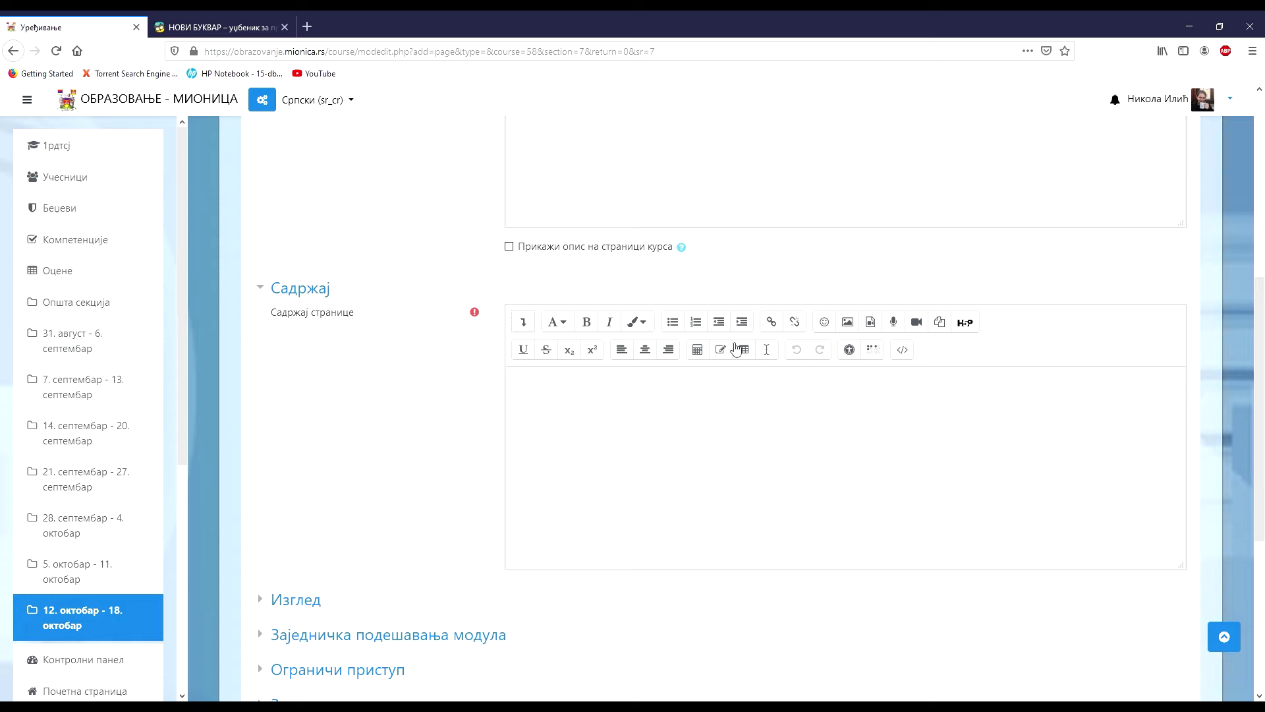
{"action": "left_click", "coordinate": [912, 356]}
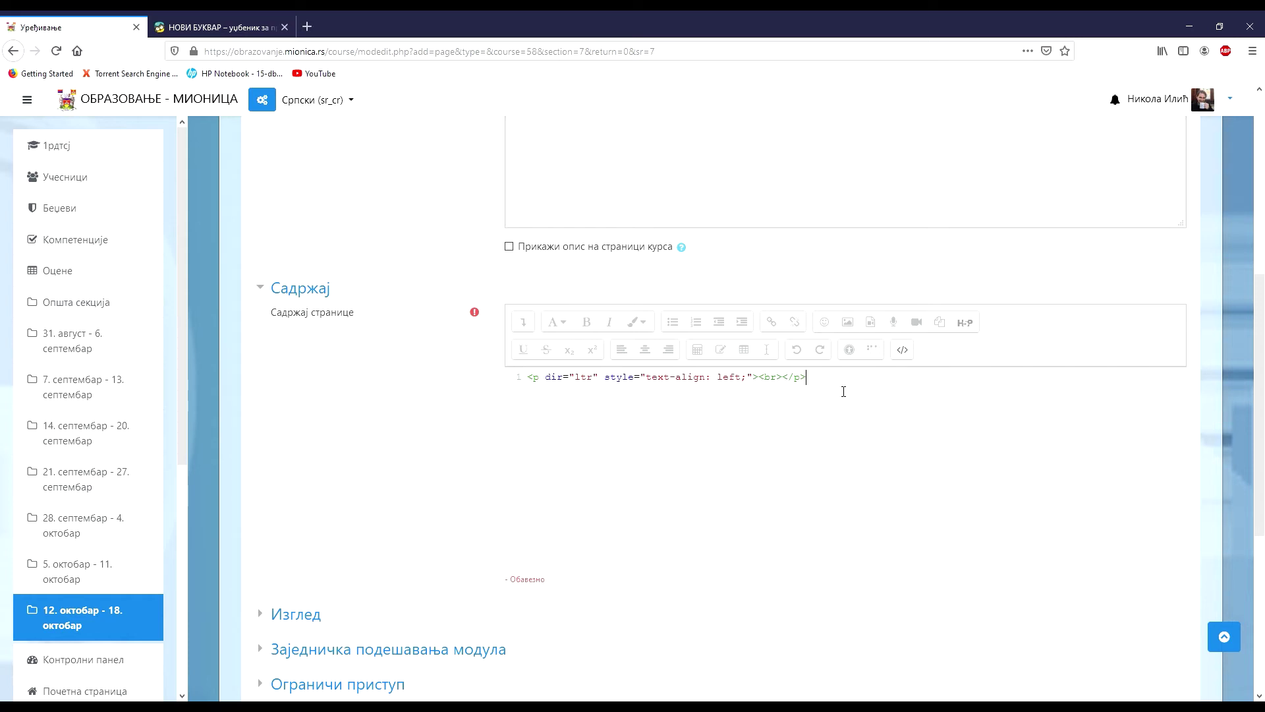
{"action": "key", "text": "Return"}
{"action": "type", "text": "<iframe src=\"https://test.e-eduka.rs/wp-admin/admin-ajax.php?action=h5p_embed&id=485\" width=\"600\" height=\"917\" frameborder=\"0\" allowfullscreen=\"allowfullscreen\"></iframe><script src=\"https://test.e-eduka.rs/wp-content/plugins/h5p/h5p-php-library/js/h5p-resizer.js\" charset=\"UTF-8\"></script>"}
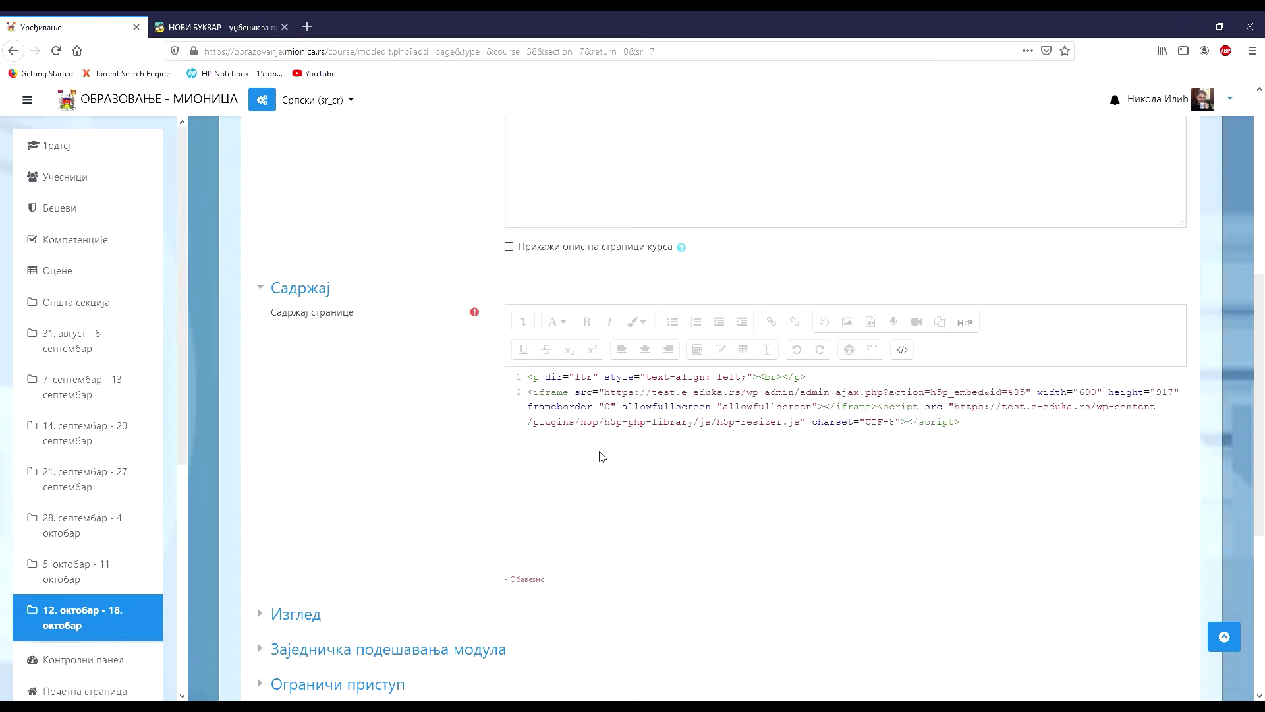
Name the page "Глас и штампано слово Шш (дигитални уџбеник)" and save it, returning to the course
{"action": "scroll", "coordinate": [633, 418], "scroll_direction": "up", "scroll_amount": 5}
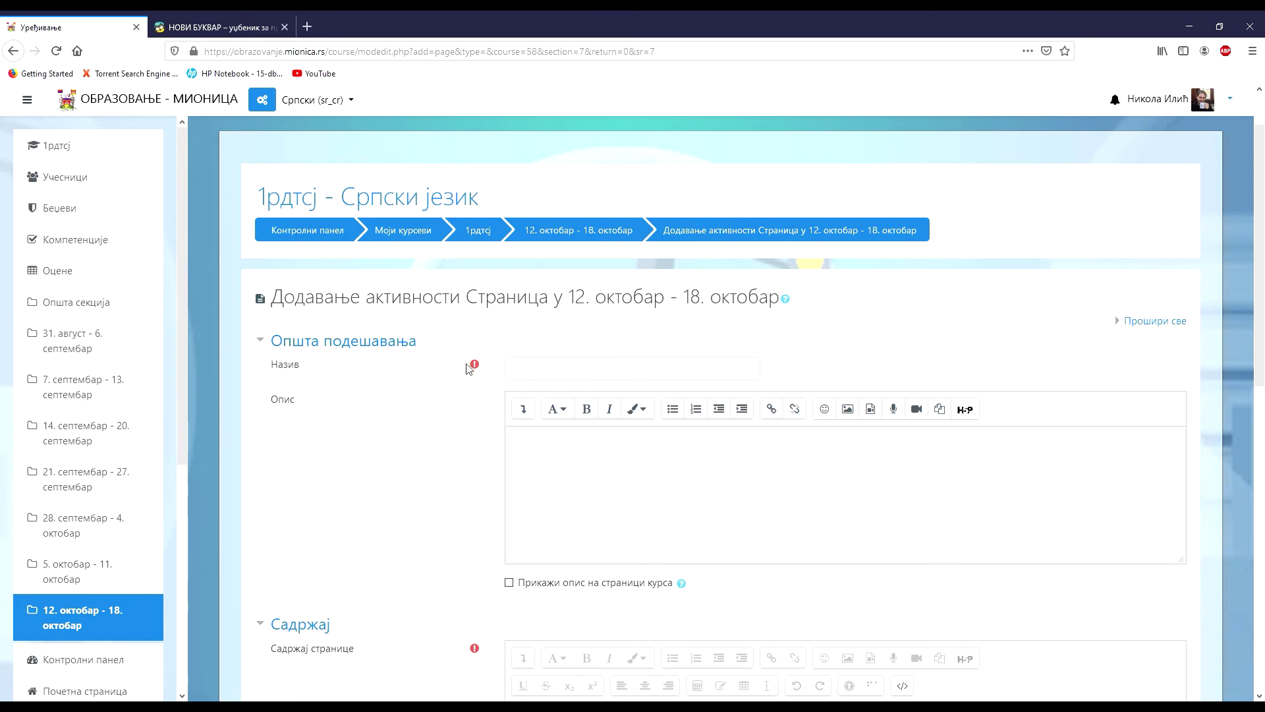
{"action": "left_click", "coordinate": [536, 371]}
{"action": "type", "text": "Глас и"}
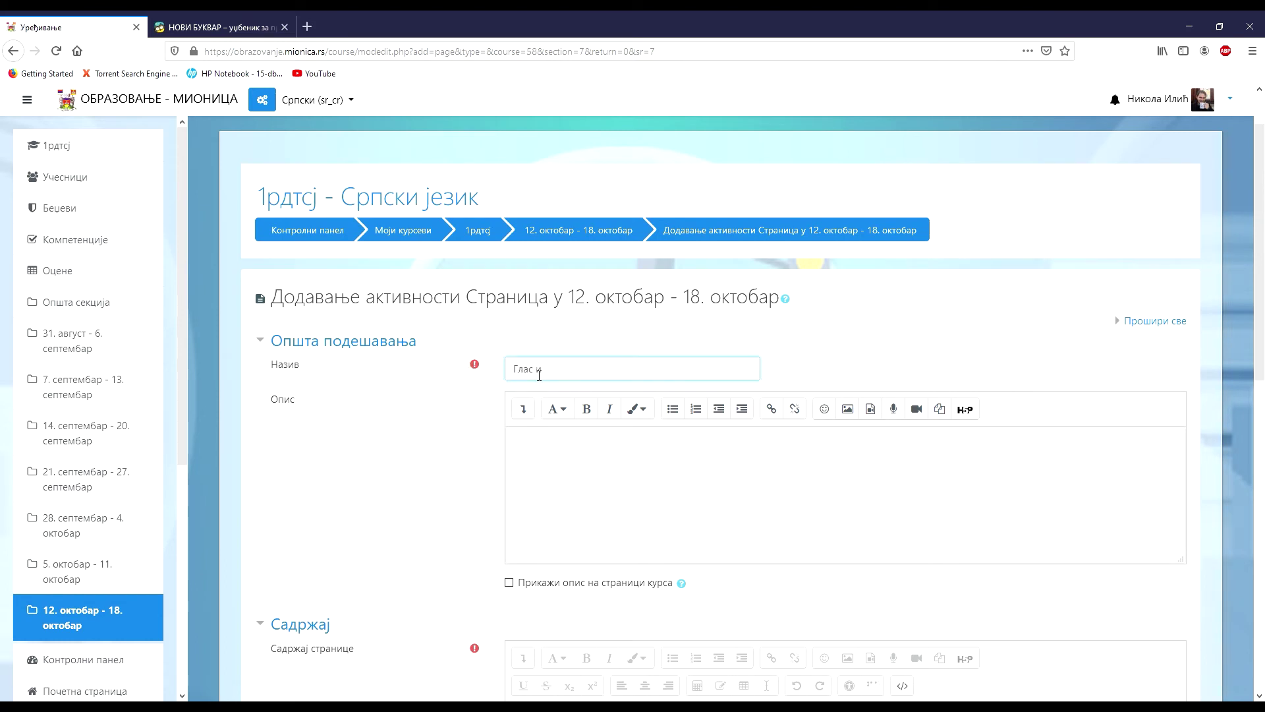
{"action": "type", "text": " штампано слово Ш"}
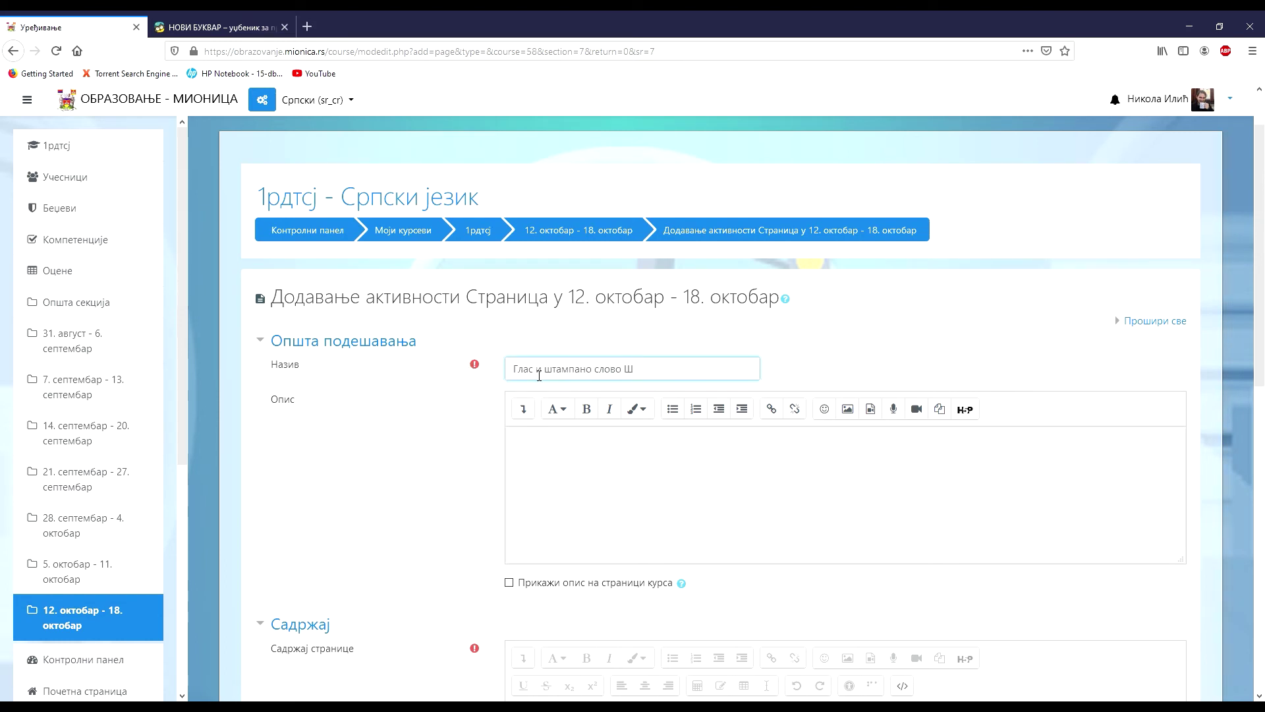
{"action": "type", "text": "ш ("}
{"action": "type", "text": "дигитални уџбеник"}
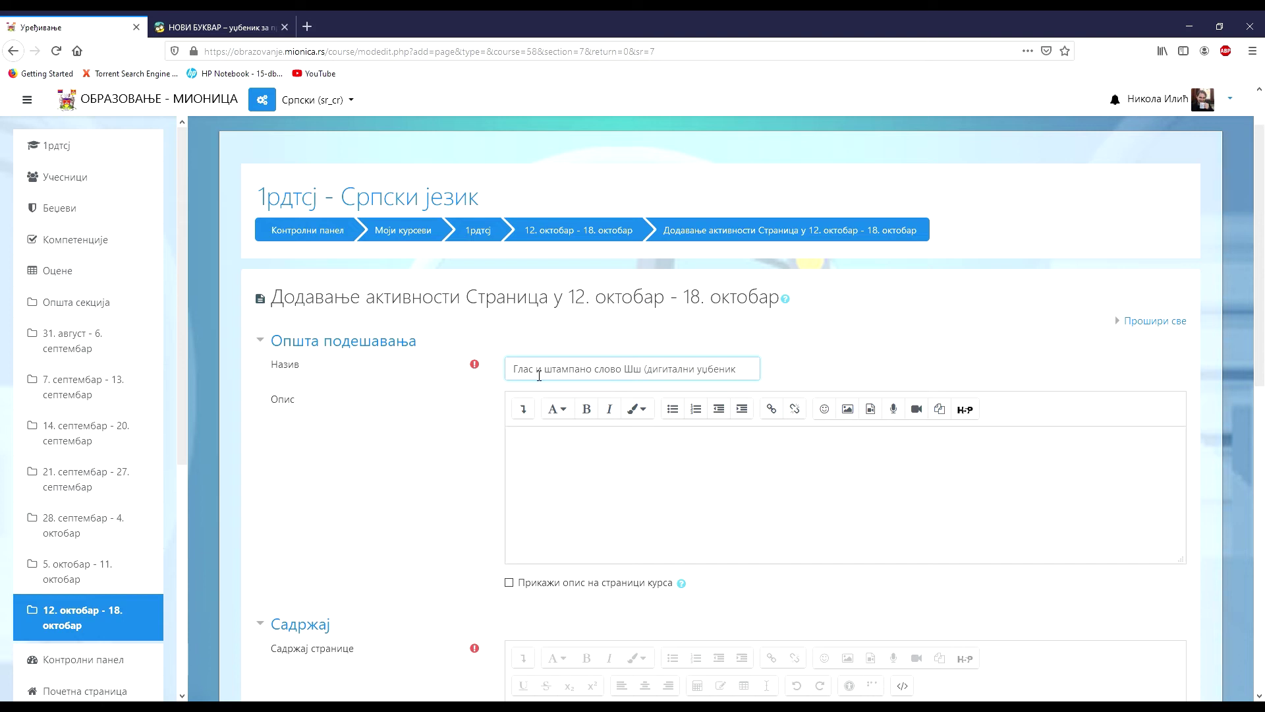
{"action": "type", "text": ")"}
{"action": "scroll", "coordinate": [517, 442], "scroll_direction": "down", "scroll_amount": 10}
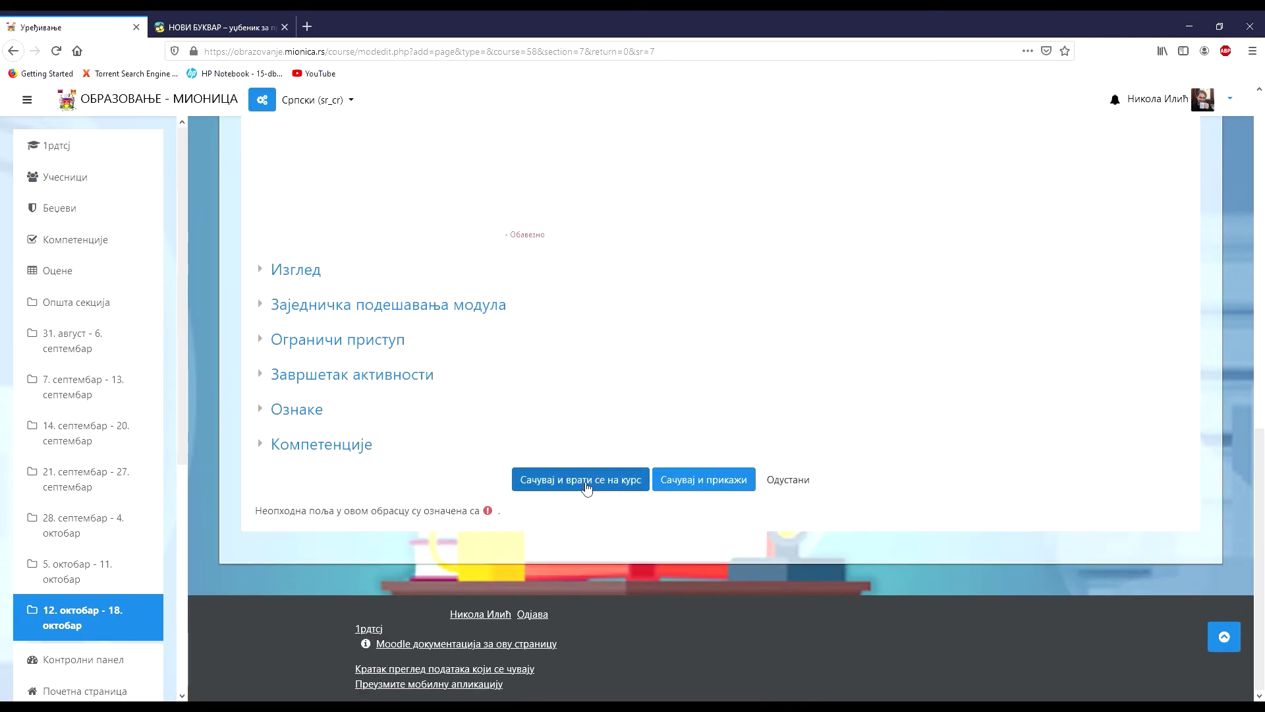
{"action": "left_click", "coordinate": [588, 486]}
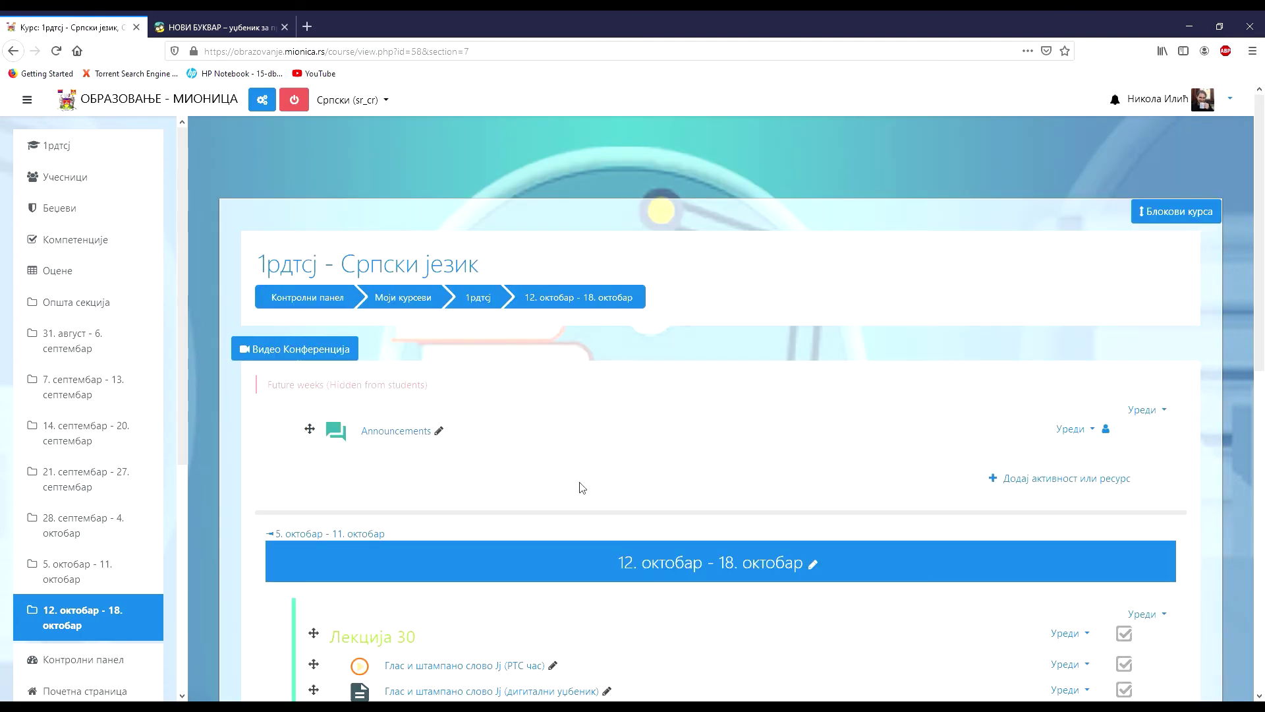
View the new Шш textbook page under Лекција 34 and play the audio on the first two slides of the embedded lesson
{"action": "scroll", "coordinate": [582, 487], "scroll_direction": "down", "scroll_amount": 10}
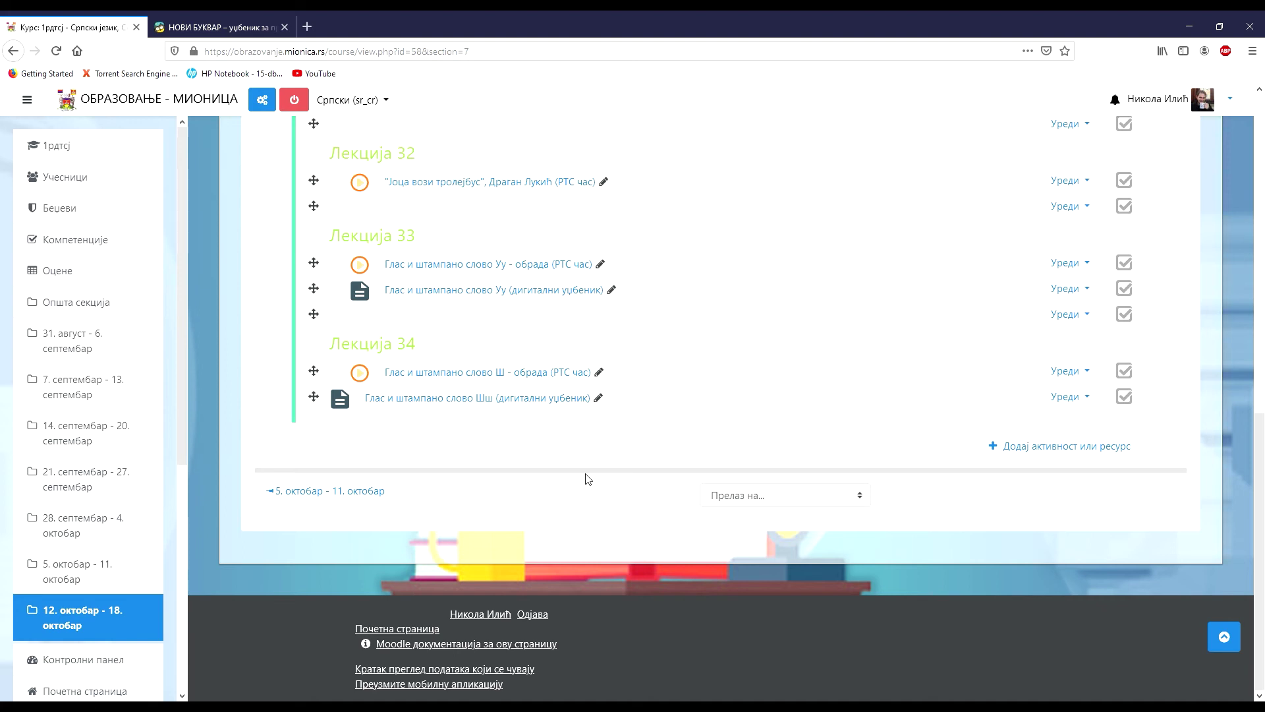
{"action": "left_click", "coordinate": [513, 405]}
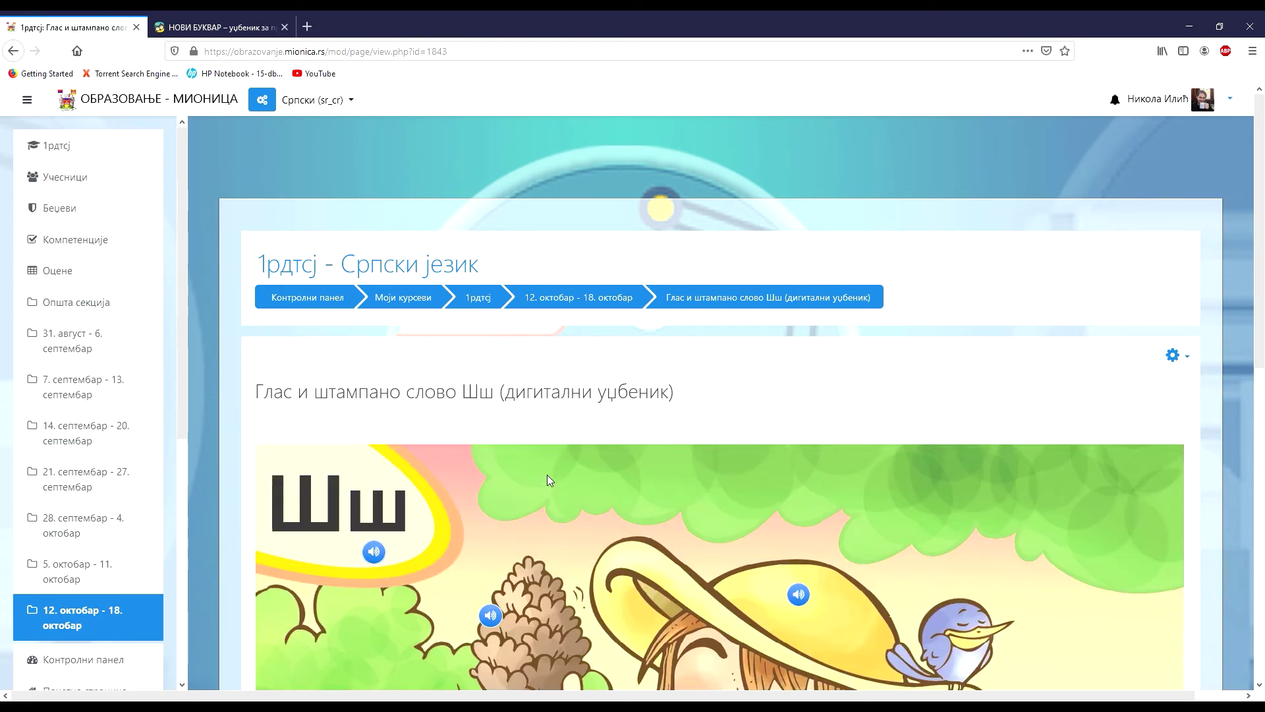
{"action": "scroll", "coordinate": [550, 477], "scroll_direction": "down", "scroll_amount": 2}
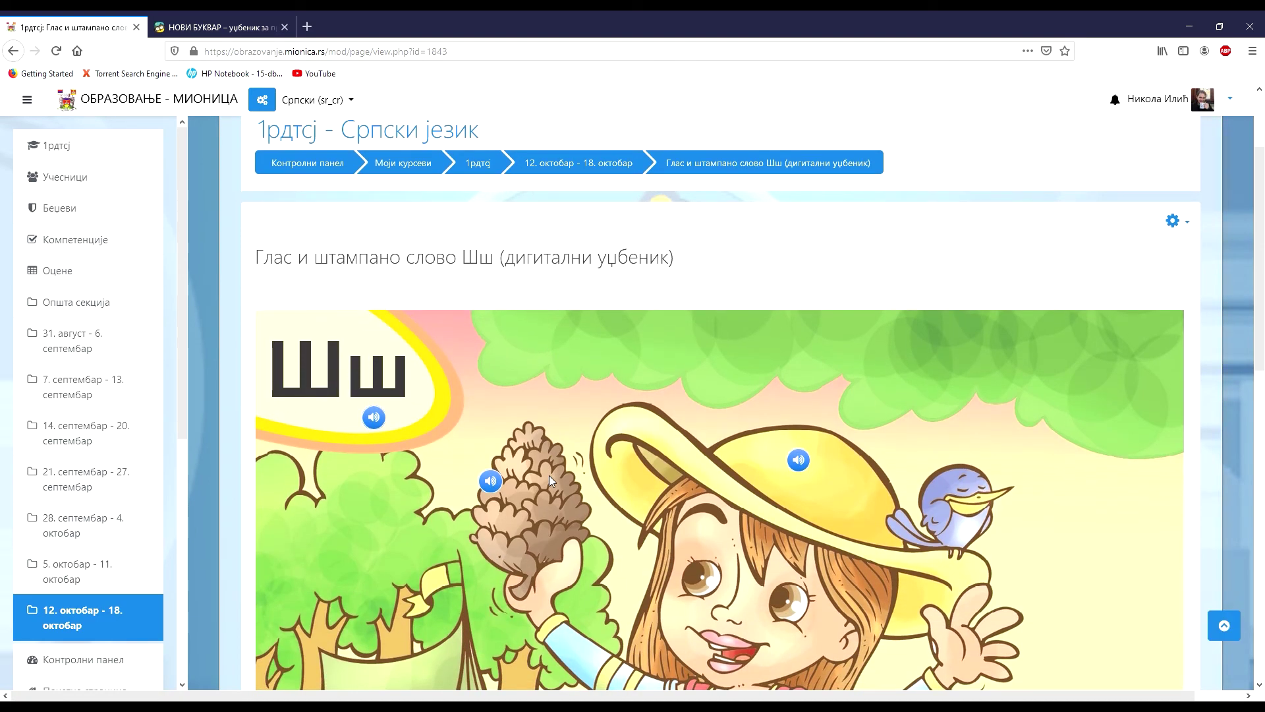
{"action": "scroll", "coordinate": [551, 481], "scroll_direction": "down", "scroll_amount": 2}
{"action": "left_click", "coordinate": [490, 347]}
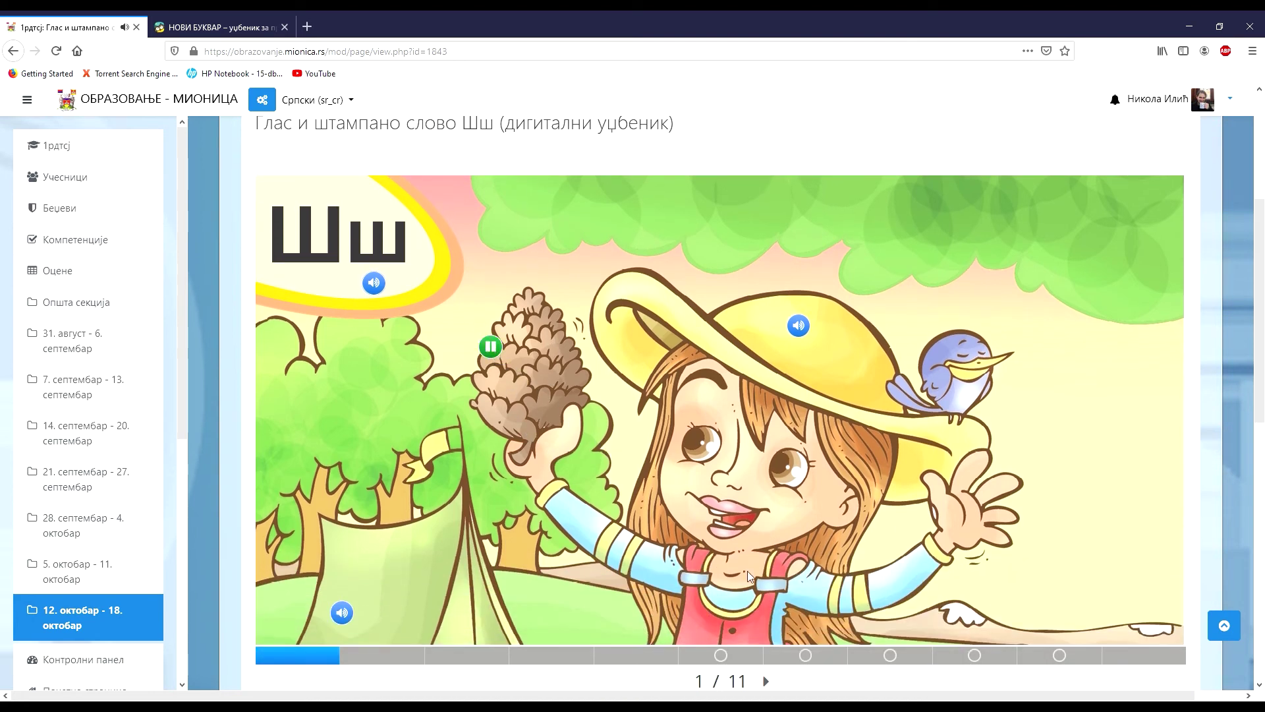
{"action": "left_click", "coordinate": [770, 685]}
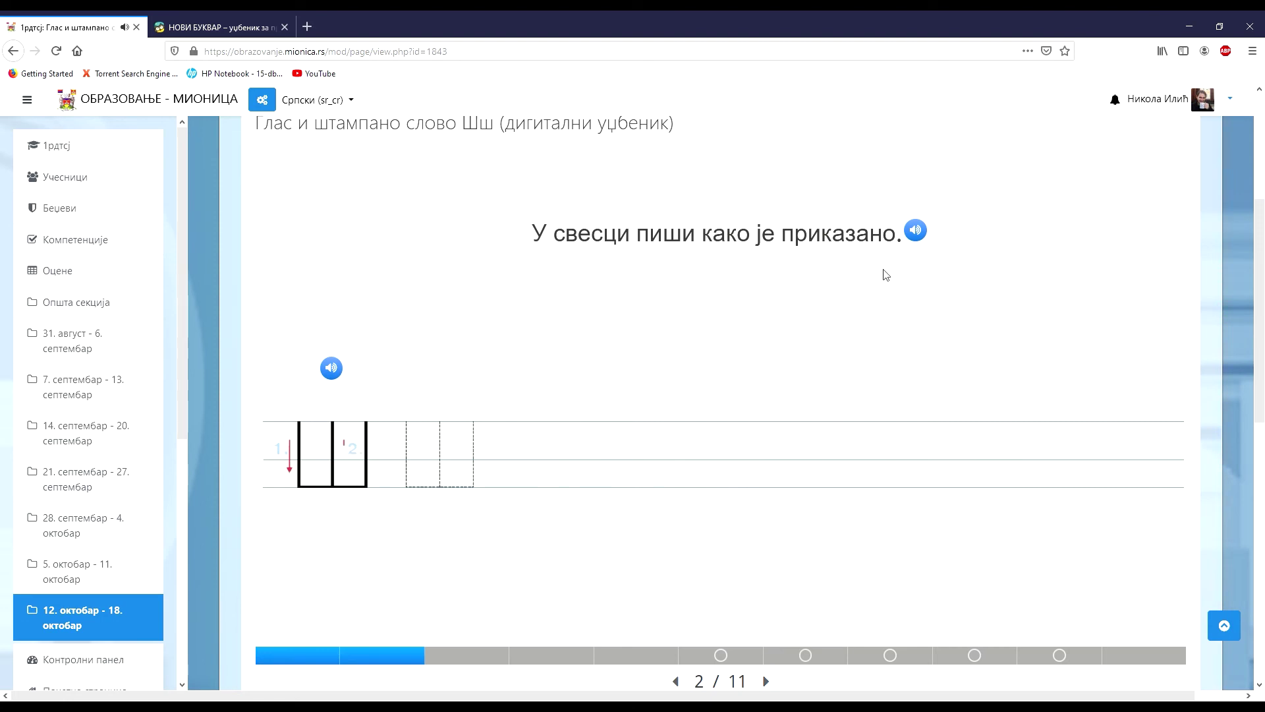
{"action": "left_click", "coordinate": [918, 234]}
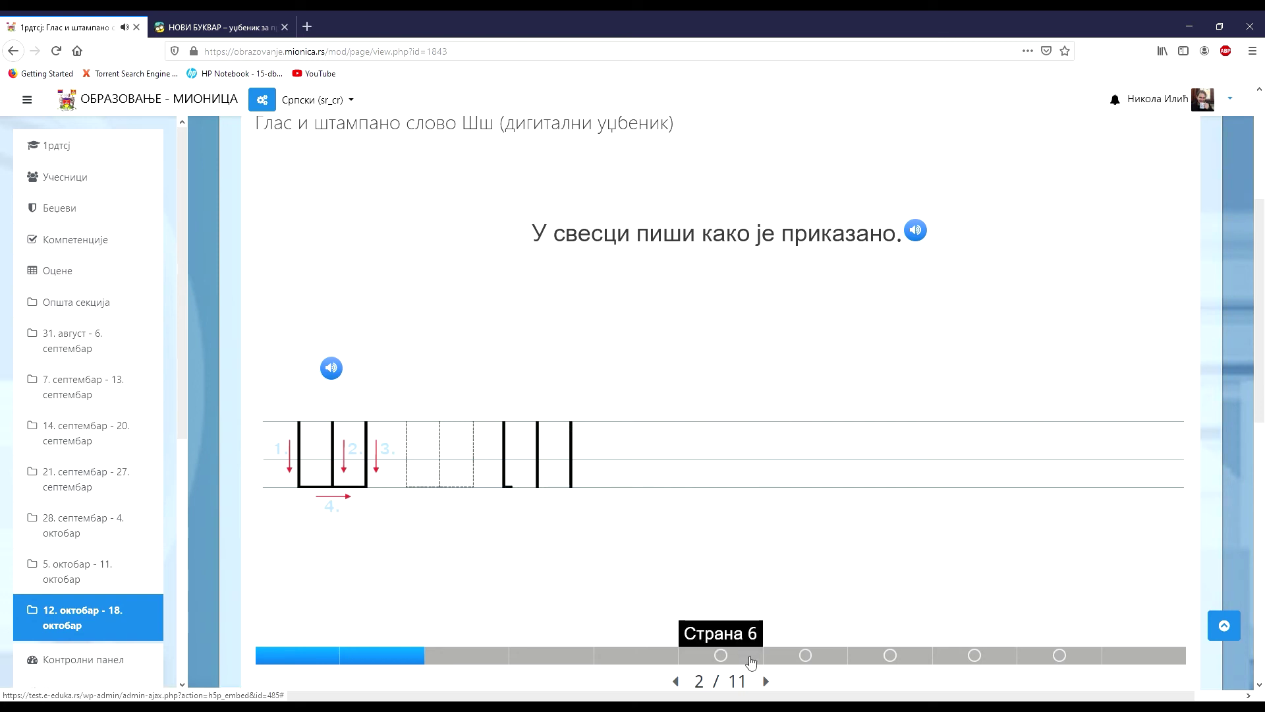
Test the matching exercise on slide 6 by placing рам and јаје, check the answers, and look over the rest of the page
{"action": "left_click", "coordinate": [751, 660]}
{"action": "left_click_drag", "start_coordinate": [502, 536], "coordinate": [540, 331]}
{"action": "left_click_drag", "start_coordinate": [584, 522], "coordinate": [729, 358]}
{"action": "left_click", "coordinate": [487, 573]}
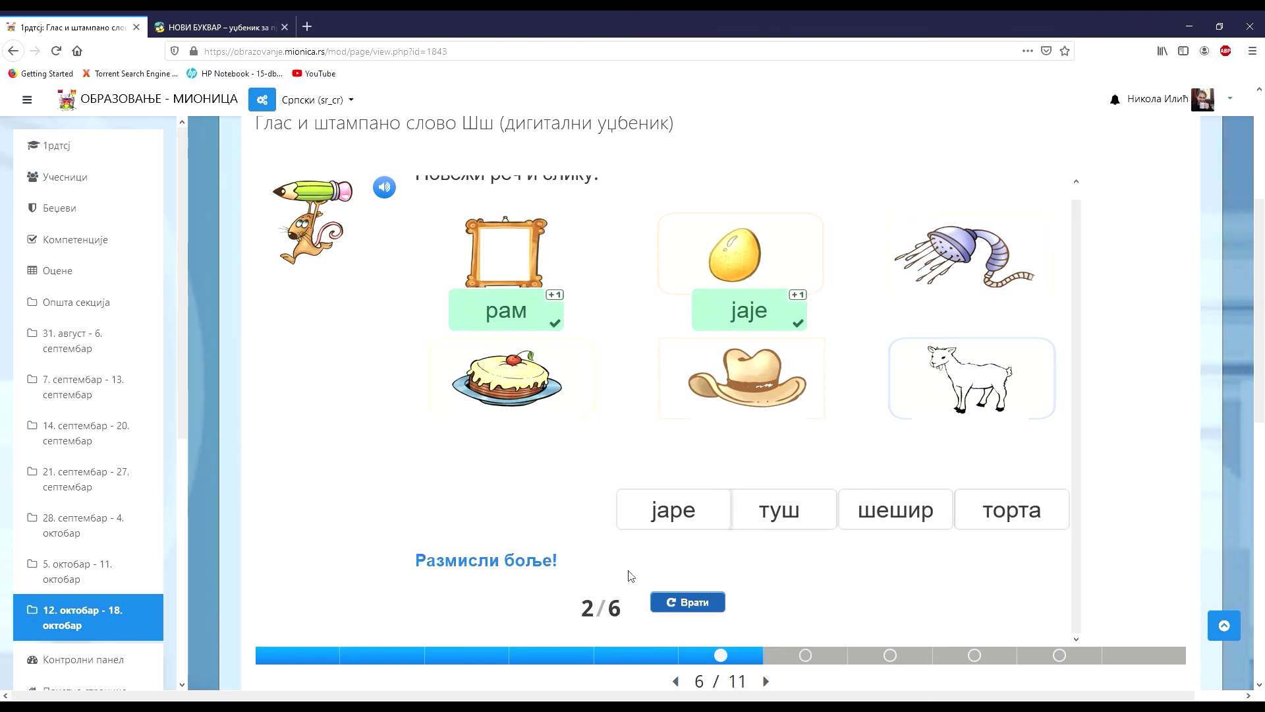
{"action": "scroll", "coordinate": [637, 566], "scroll_direction": "down", "scroll_amount": 10}
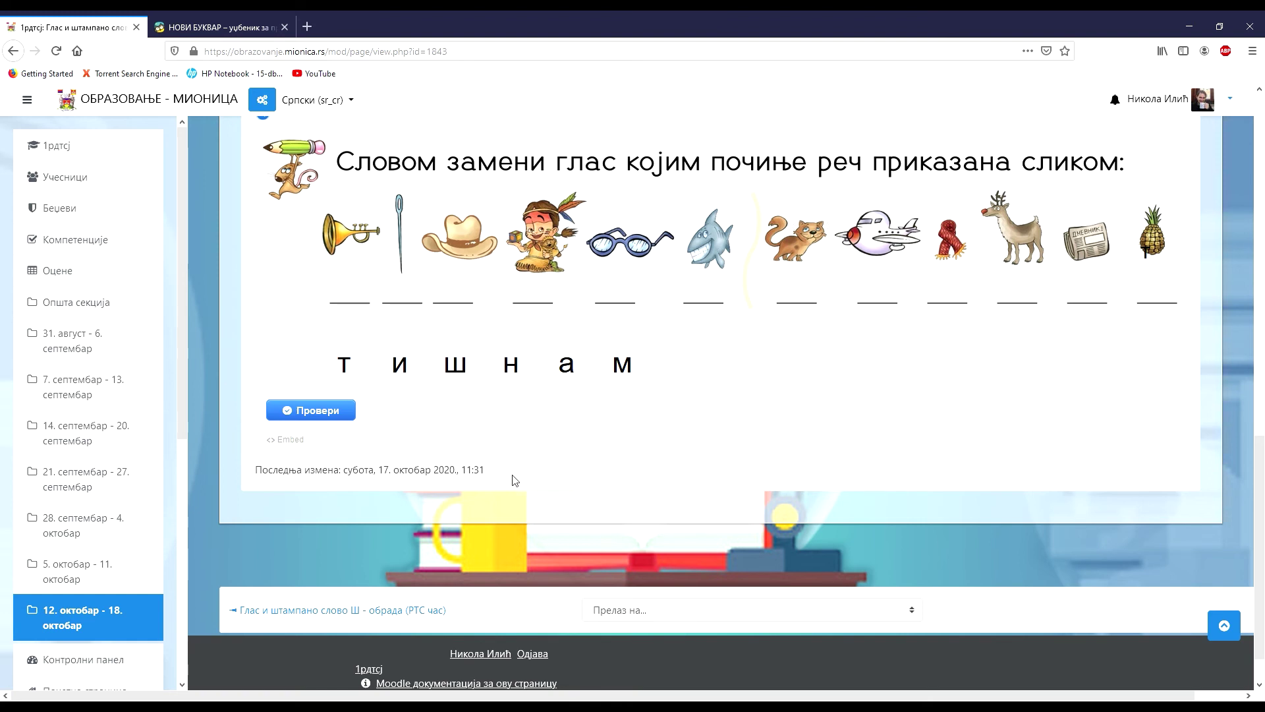
{"action": "scroll", "coordinate": [533, 455], "scroll_direction": "up", "scroll_amount": 10}
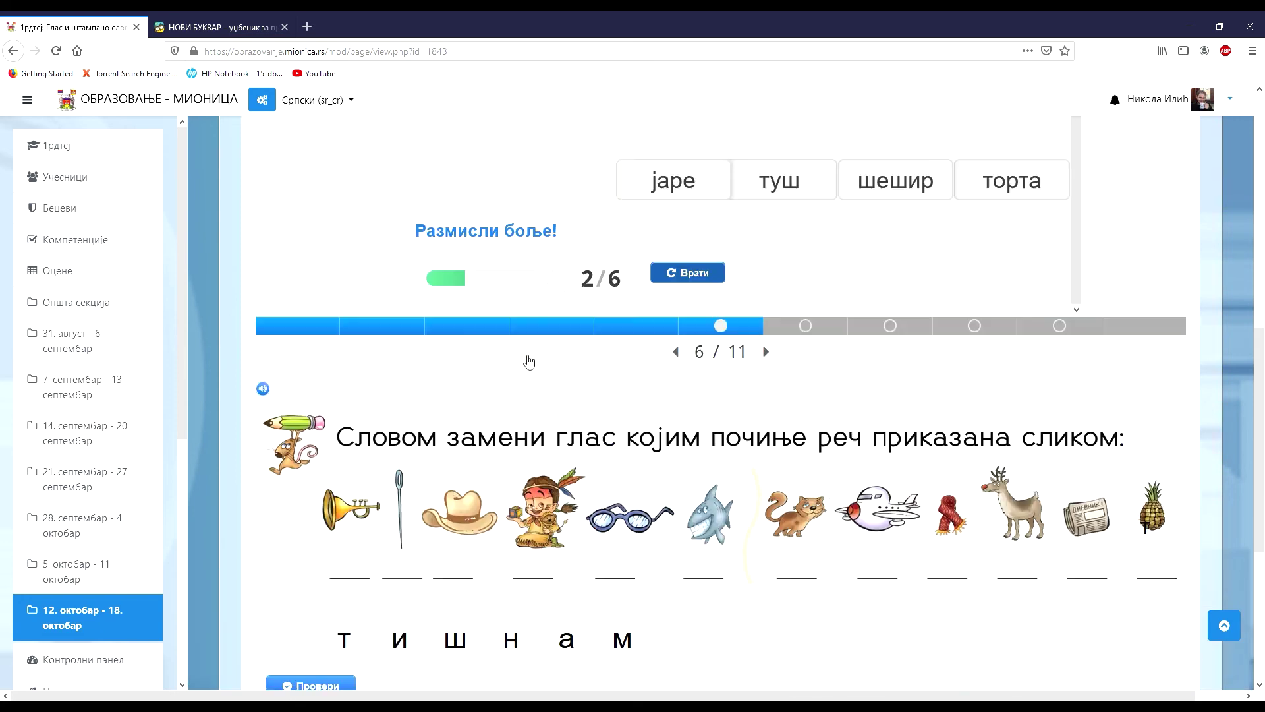
{"action": "scroll", "coordinate": [563, 288], "scroll_direction": "up", "scroll_amount": 3}
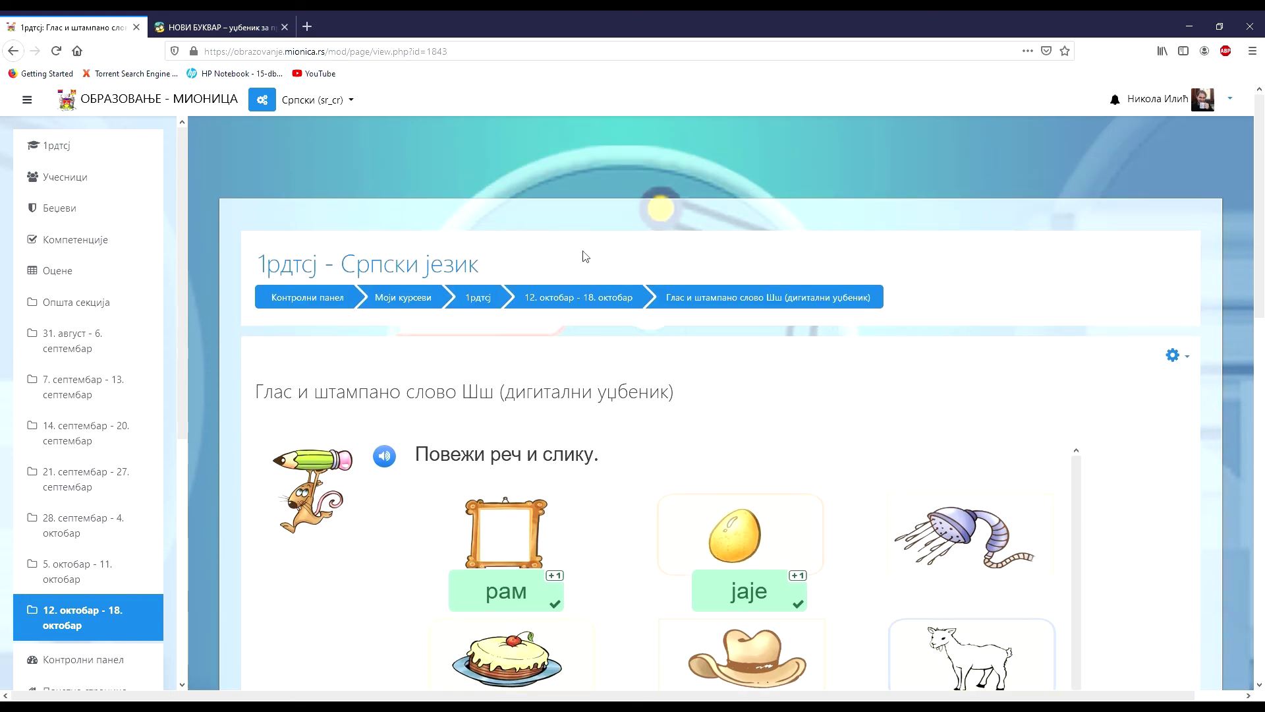
Return to the 12. октобар - 18. октобар section, indent the Шш textbook page one level, and turn course editing off
{"action": "left_click", "coordinate": [592, 300]}
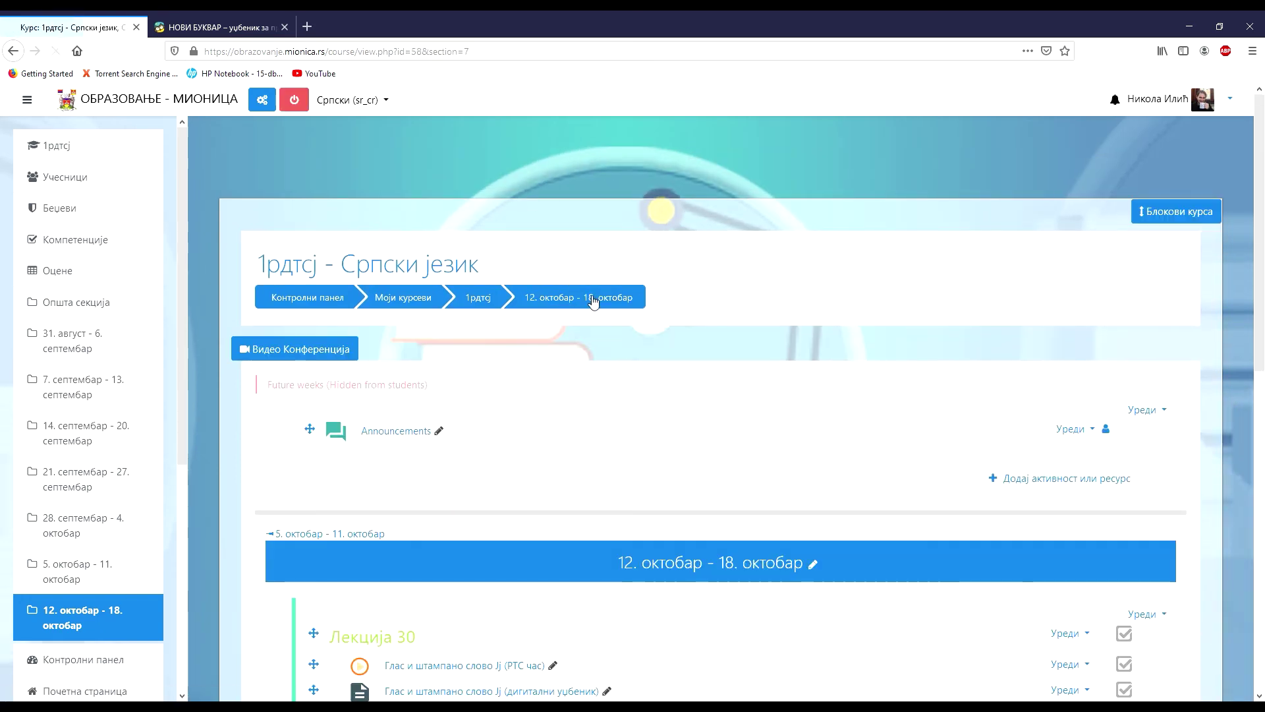
{"action": "scroll", "coordinate": [612, 401], "scroll_direction": "down", "scroll_amount": 5}
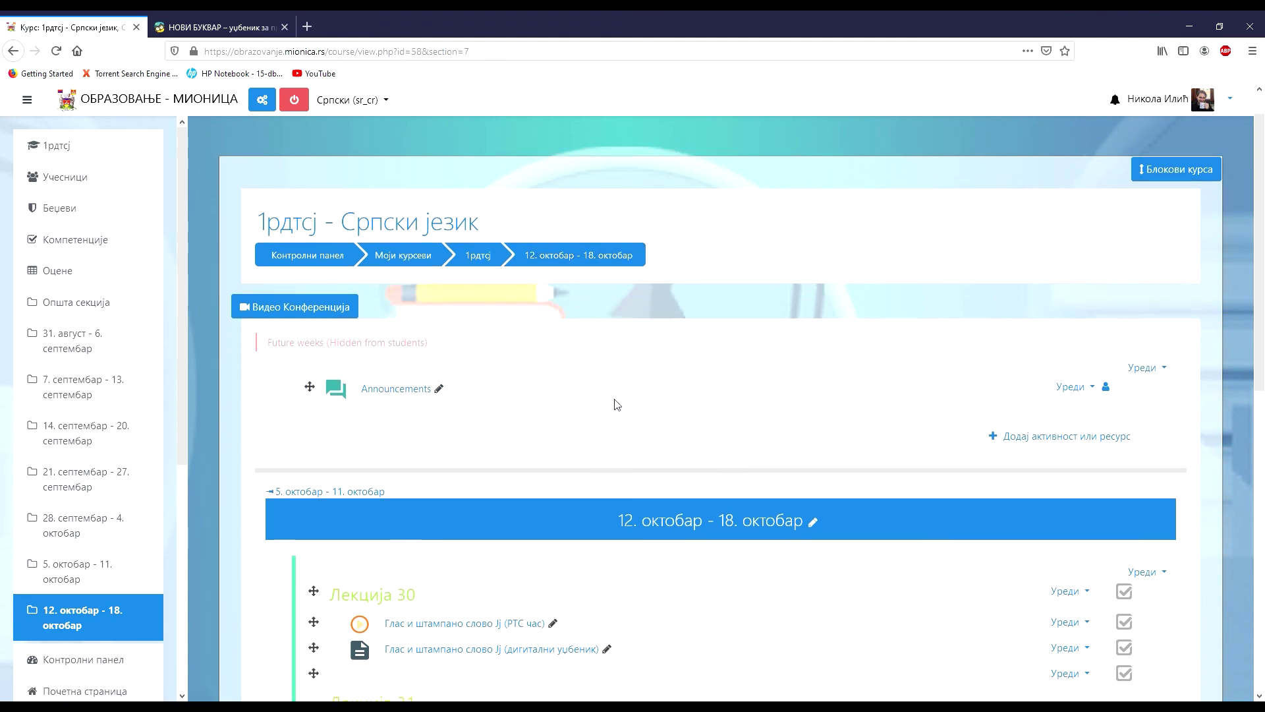
{"action": "scroll", "coordinate": [617, 410], "scroll_direction": "down", "scroll_amount": 5}
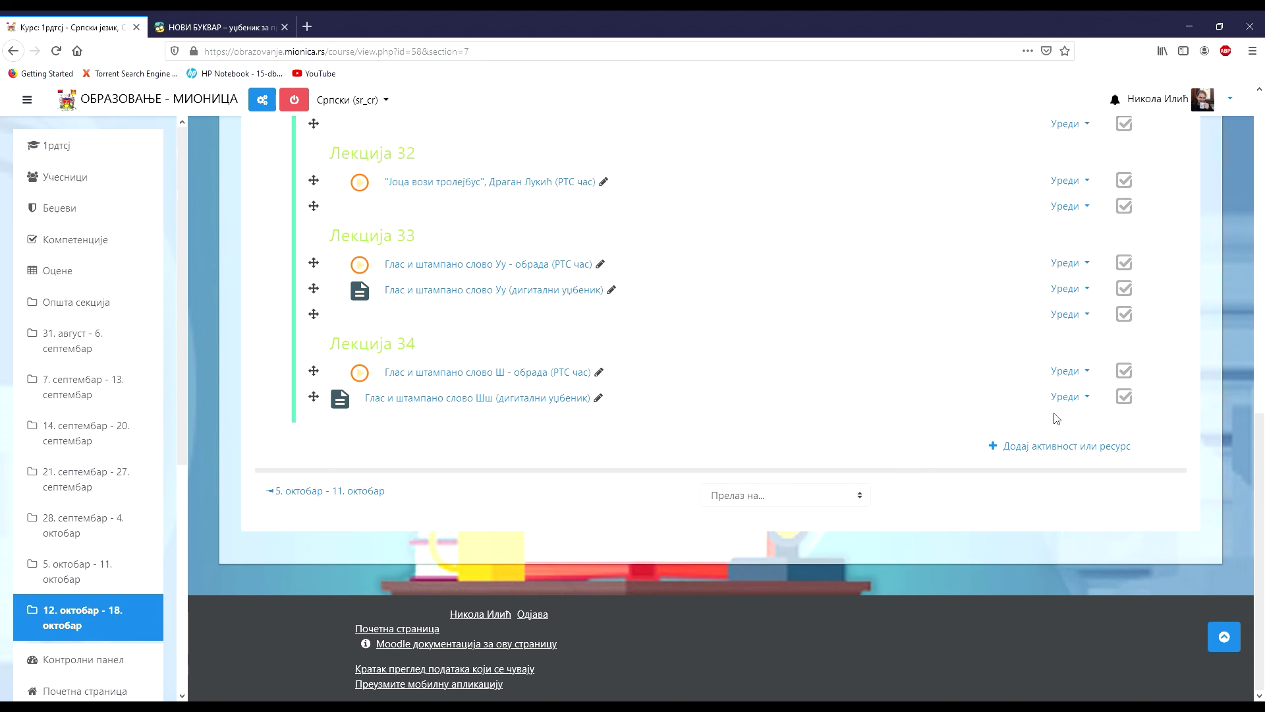
{"action": "left_click", "coordinate": [1080, 397]}
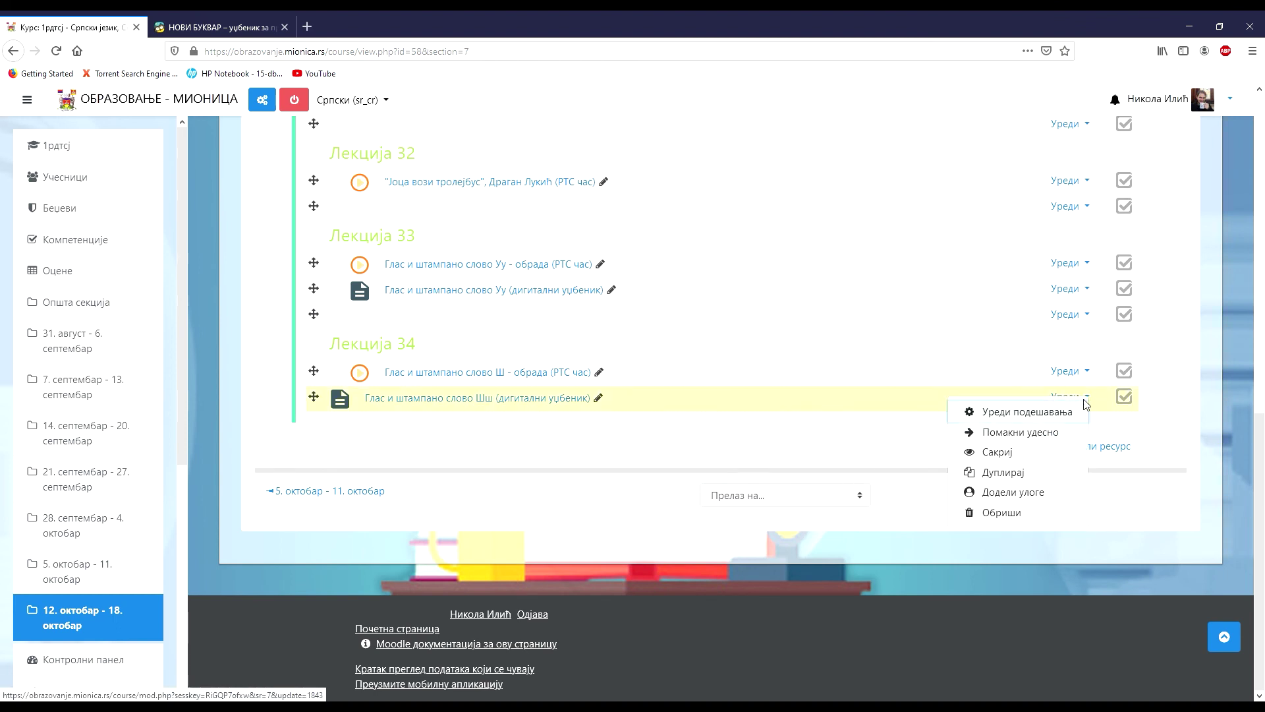
{"action": "left_click", "coordinate": [1038, 432]}
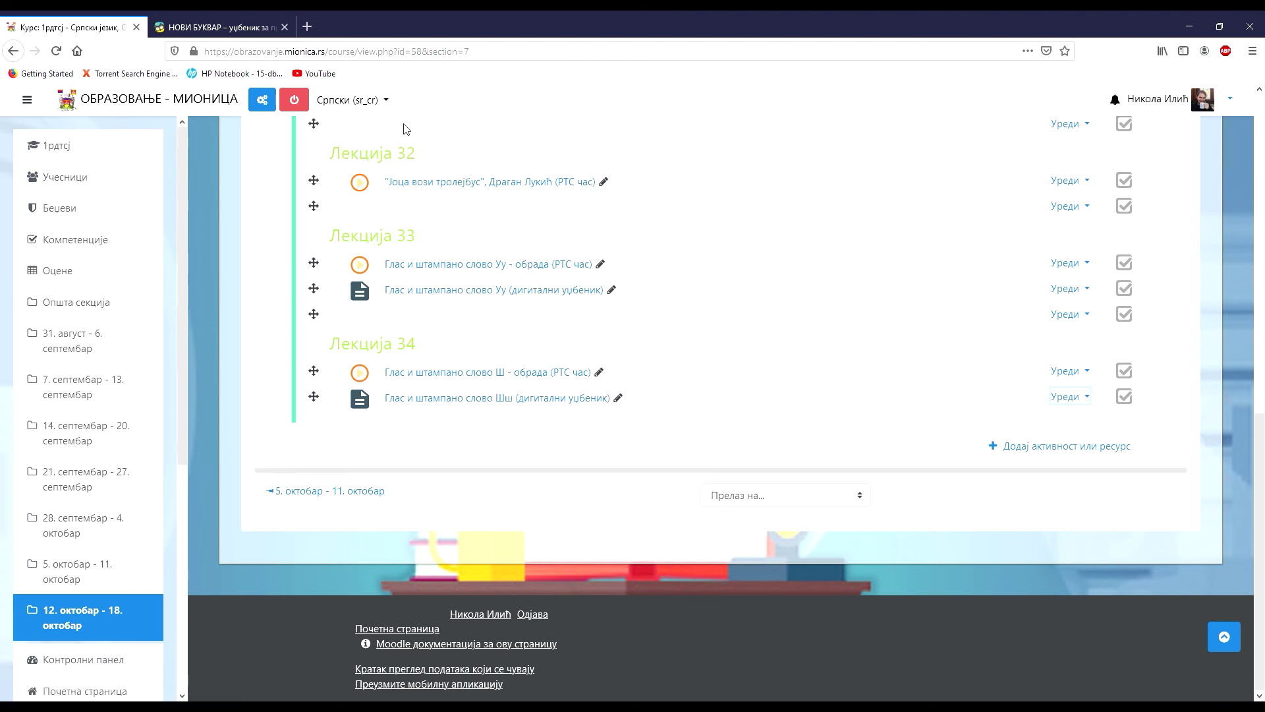
{"action": "left_click", "coordinate": [297, 101]}
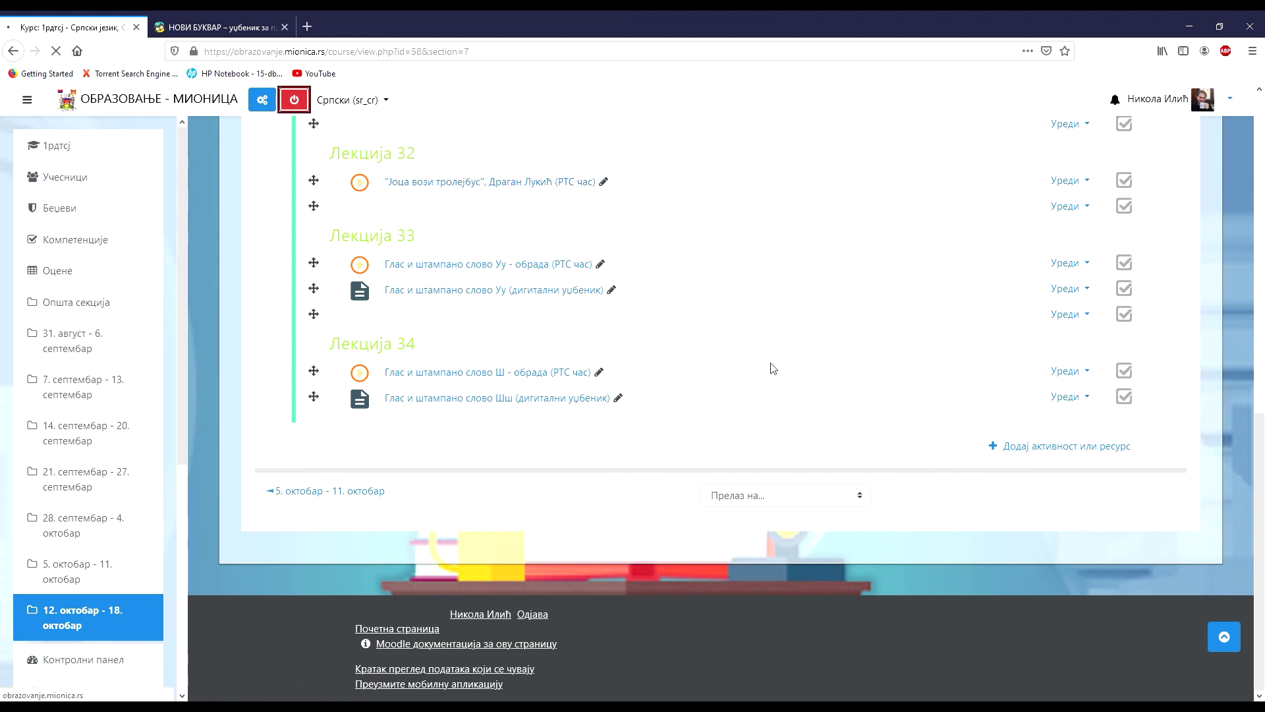